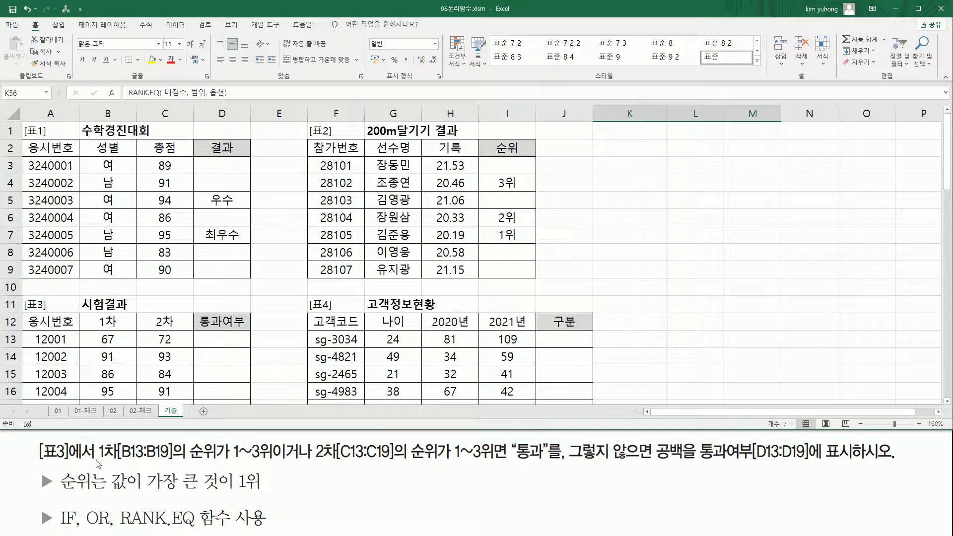
Examine the 표3 task requirements and the 1차 and 2차 scores in B13:B19 and C13:C19
{"action": "left_click_drag", "start_coordinate": [27, 437], "coordinate": [101, 469]}
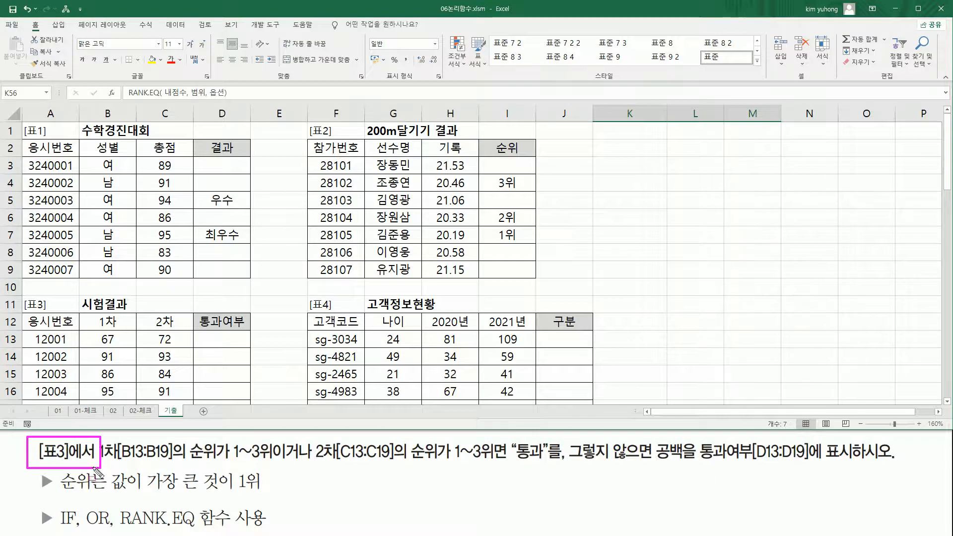
{"action": "scroll", "coordinate": [164, 335], "scroll_direction": "down", "scroll_amount": 3}
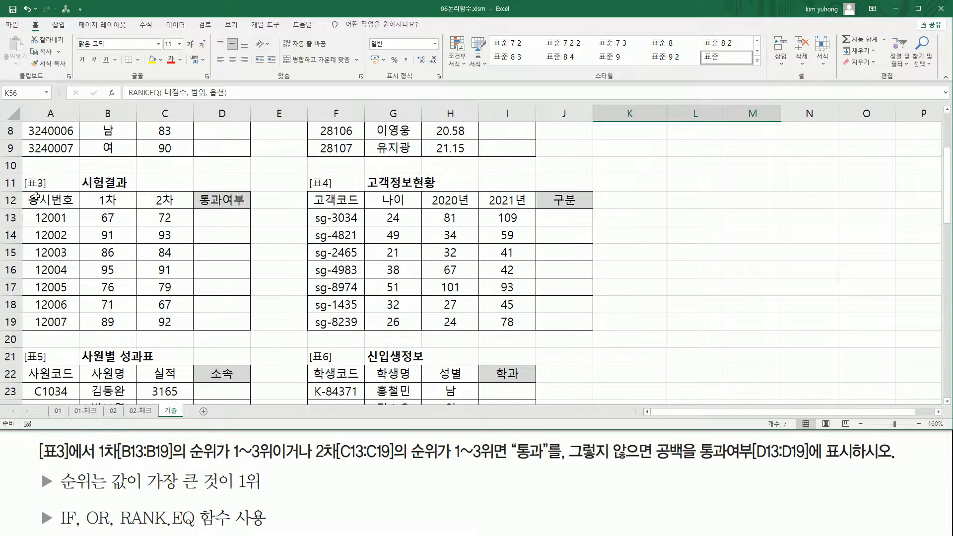
{"action": "left_click_drag", "start_coordinate": [24, 172], "coordinate": [263, 343]}
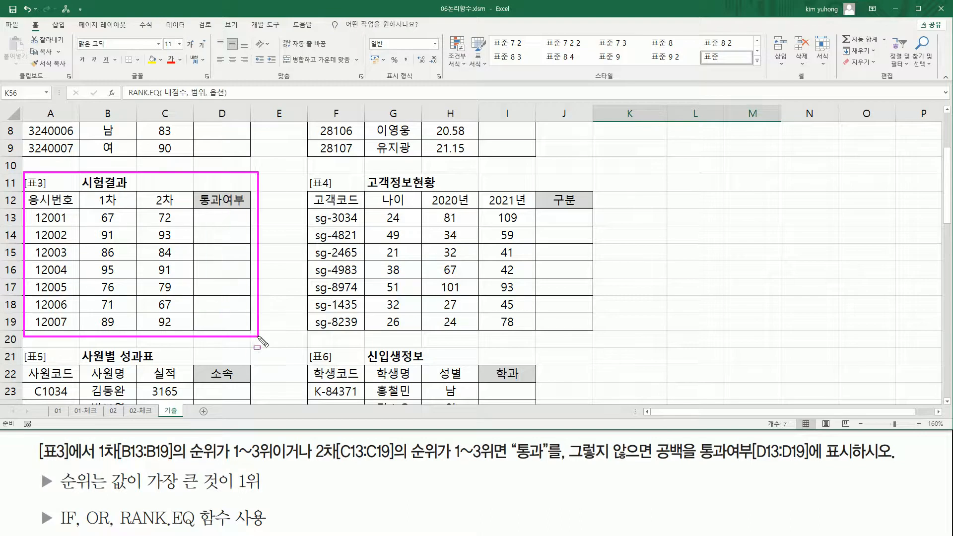
{"action": "mouse_move", "coordinate": [94, 461]}
{"action": "left_mouse_down"}
{"action": "mouse_move", "coordinate": [174, 462]}
{"action": "mouse_move", "coordinate": [174, 438]}
{"action": "left_mouse_up"}
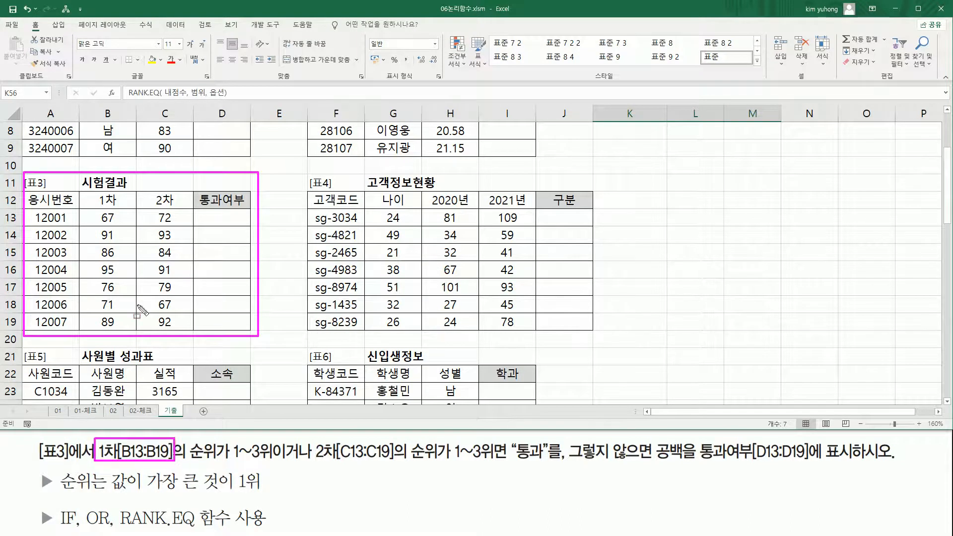
{"action": "left_click_drag", "start_coordinate": [93, 211], "coordinate": [124, 331]}
{"action": "left_click_drag", "start_coordinate": [186, 460], "coordinate": [276, 463]}
{"action": "mouse_move", "coordinate": [229, 439]}
{"action": "left_mouse_down"}
{"action": "mouse_move", "coordinate": [253, 461]}
{"action": "mouse_move", "coordinate": [307, 470]}
{"action": "left_mouse_up"}
{"action": "mouse_move", "coordinate": [315, 466]}
{"action": "left_mouse_down"}
{"action": "mouse_move", "coordinate": [315, 449]}
{"action": "mouse_move", "coordinate": [331, 439]}
{"action": "mouse_move", "coordinate": [401, 468]}
{"action": "left_mouse_up"}
{"action": "left_click_drag", "start_coordinate": [155, 209], "coordinate": [176, 331]}
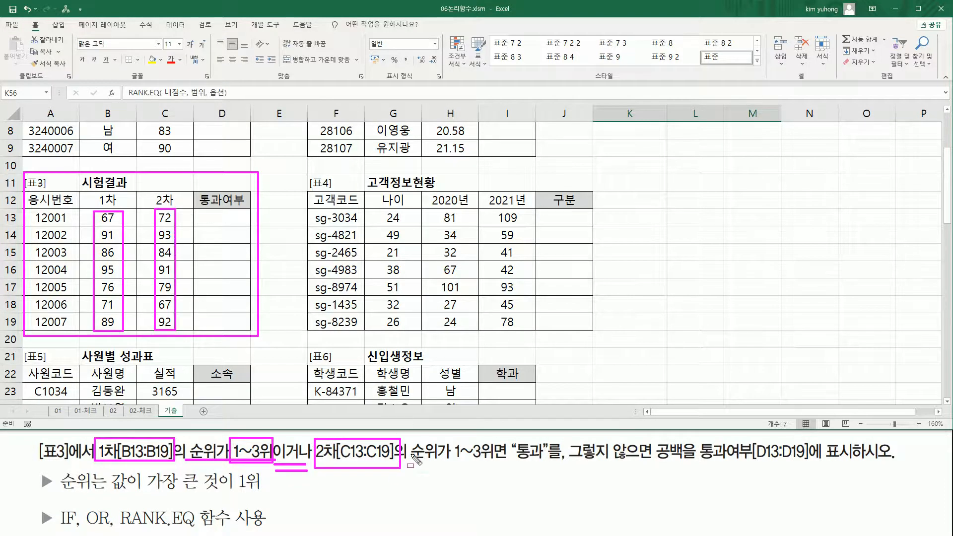
{"action": "left_click_drag", "start_coordinate": [411, 462], "coordinate": [545, 472]}
{"action": "mouse_move", "coordinate": [653, 438]}
{"action": "left_mouse_down"}
{"action": "mouse_move", "coordinate": [684, 472]}
{"action": "mouse_move", "coordinate": [654, 474]}
{"action": "mouse_move", "coordinate": [688, 474]}
{"action": "left_mouse_up"}
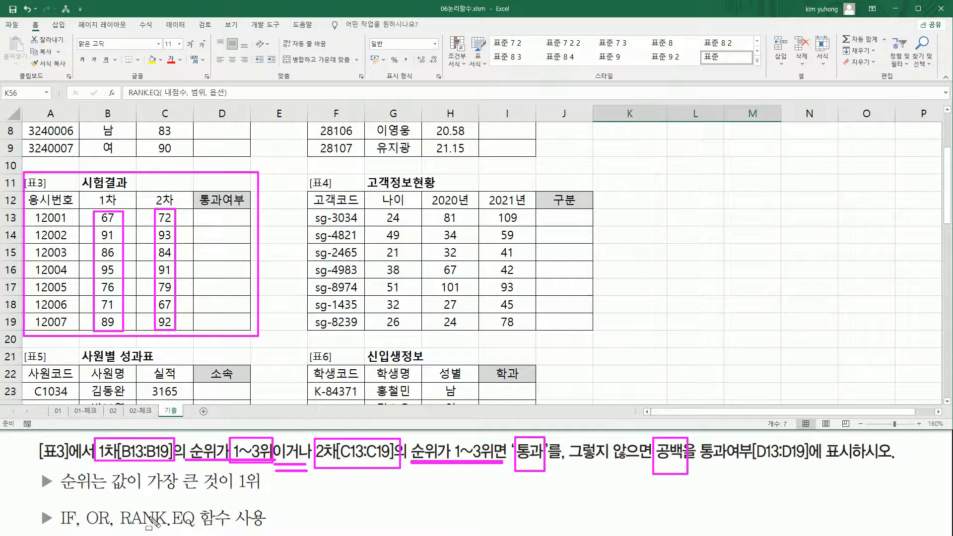
{"action": "left_click_drag", "start_coordinate": [120, 525], "coordinate": [199, 528]}
{"action": "left_click_drag", "start_coordinate": [274, 470], "coordinate": [306, 470]}
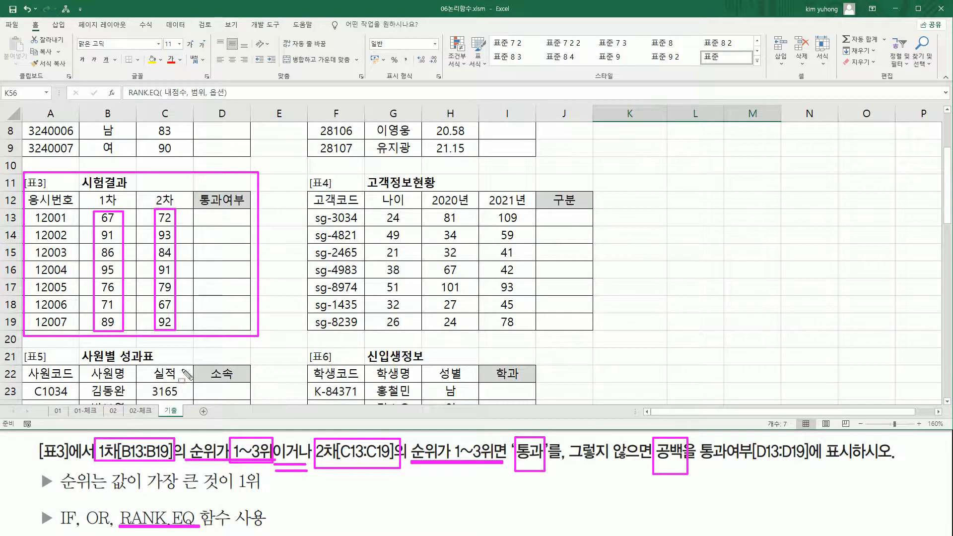
{"action": "left_click_drag", "start_coordinate": [103, 214], "coordinate": [115, 328]}
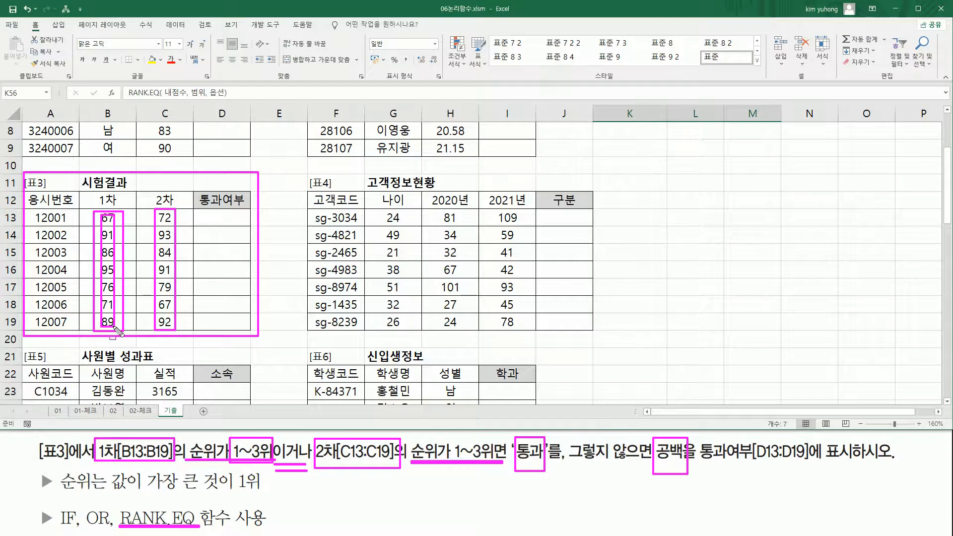
{"action": "left_click_drag", "start_coordinate": [158, 213], "coordinate": [172, 326]}
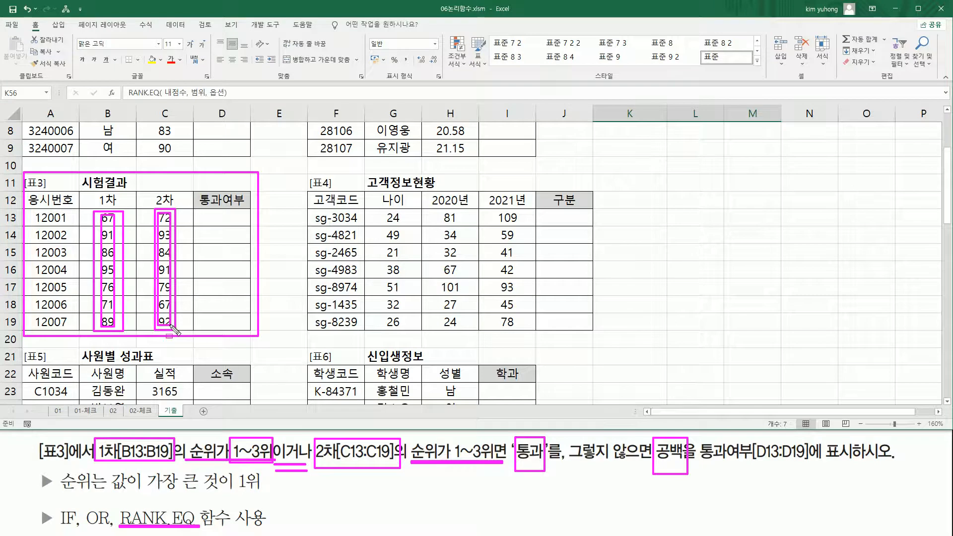
Review how the two rank conditions combine through OR and which outputs, "통과" or blank, the 표3 task requires
{"action": "key", "text": "e"}
{"action": "mouse_move", "coordinate": [98, 438]}
{"action": "left_mouse_down"}
{"action": "mouse_move", "coordinate": [183, 468]}
{"action": "mouse_move", "coordinate": [302, 473]}
{"action": "left_mouse_up"}
{"action": "mouse_move", "coordinate": [316, 436]}
{"action": "left_mouse_down"}
{"action": "mouse_move", "coordinate": [334, 469]}
{"action": "mouse_move", "coordinate": [496, 470]}
{"action": "left_mouse_up"}
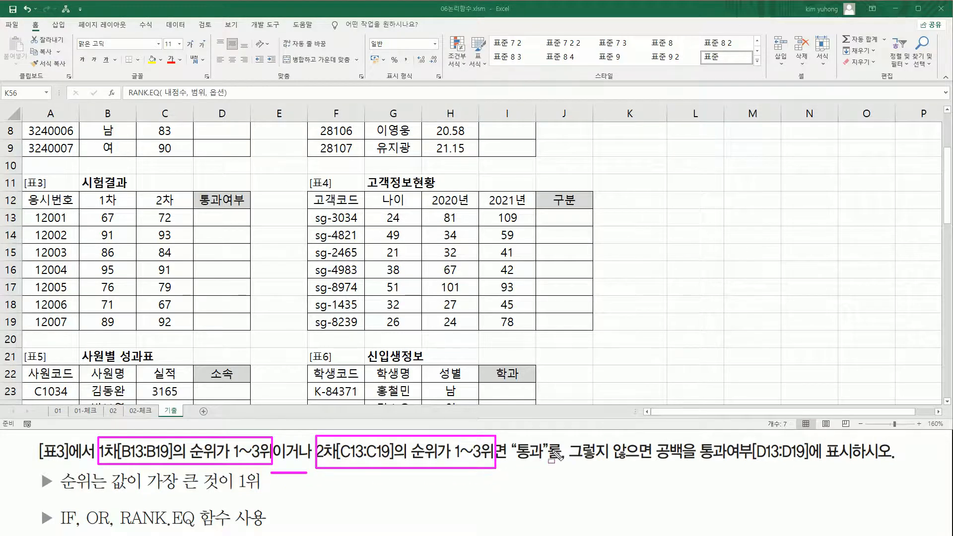
{"action": "left_click_drag", "start_coordinate": [514, 462], "coordinate": [544, 463]}
{"action": "left_click_drag", "start_coordinate": [650, 462], "coordinate": [689, 462]}
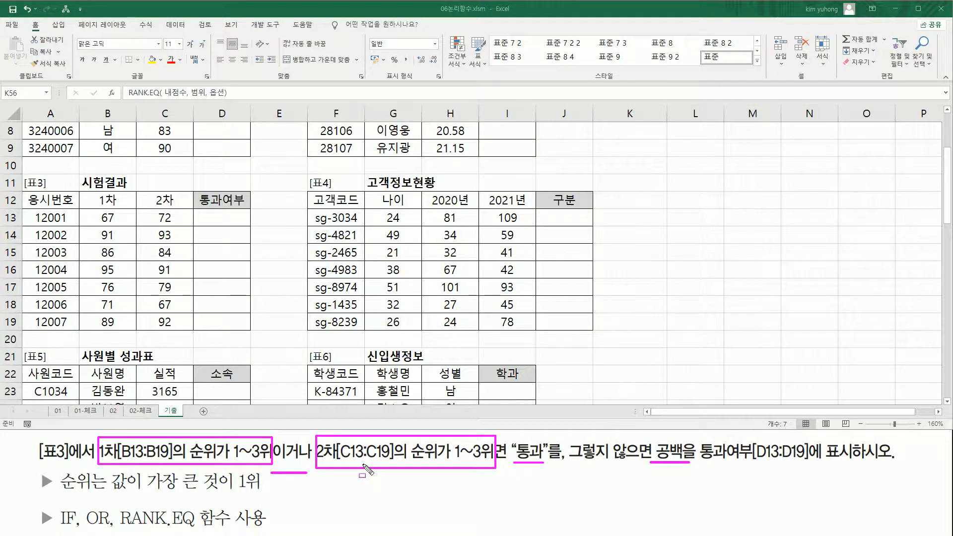
{"action": "mouse_move", "coordinate": [276, 436]}
{"action": "left_mouse_down"}
{"action": "mouse_move", "coordinate": [318, 483]}
{"action": "mouse_move", "coordinate": [312, 475]}
{"action": "left_mouse_up"}
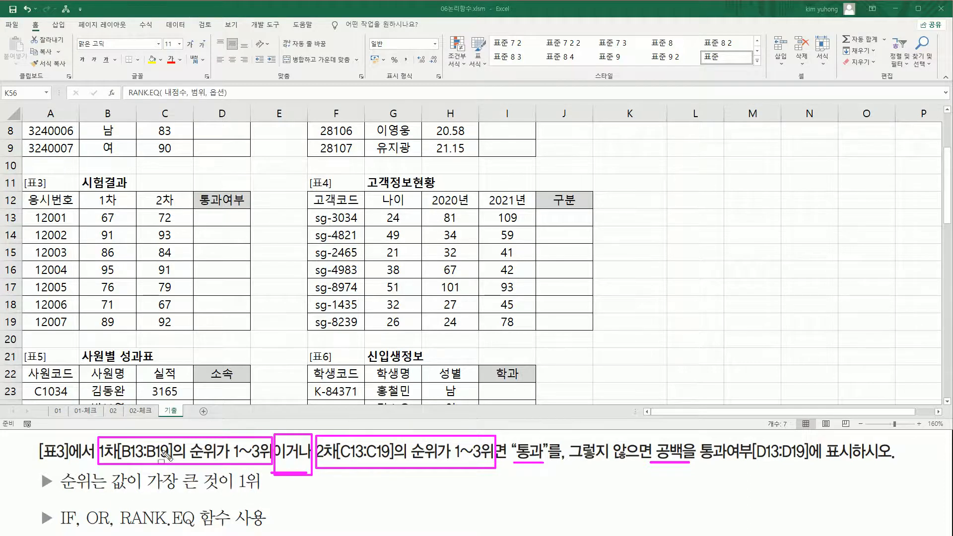
{"action": "left_click_drag", "start_coordinate": [85, 506], "coordinate": [111, 531]}
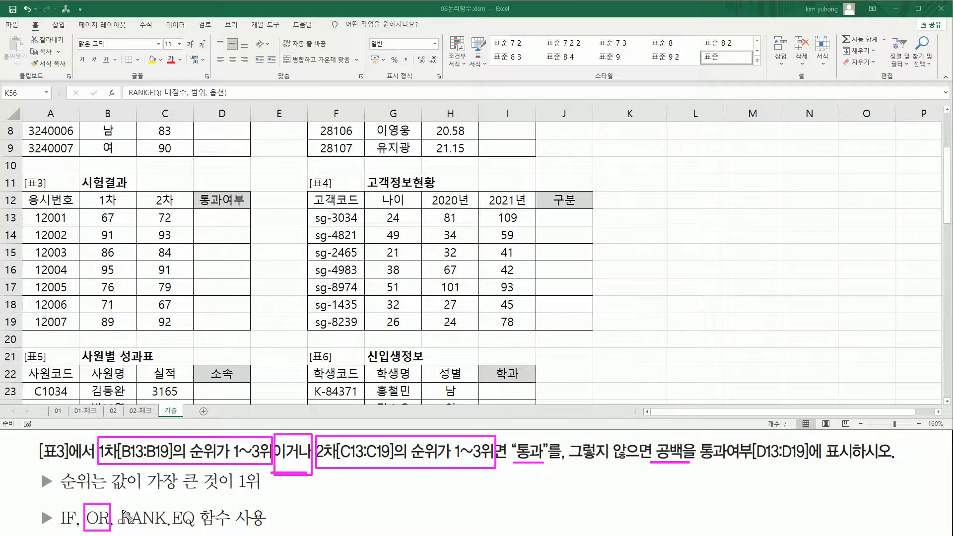
{"action": "key", "text": "Escape"}
Enter =RANK.EQ(B13, $B$13:$B$19) in D13 to rank the first 1차 score in descending order
{"action": "left_click", "coordinate": [250, 215]}
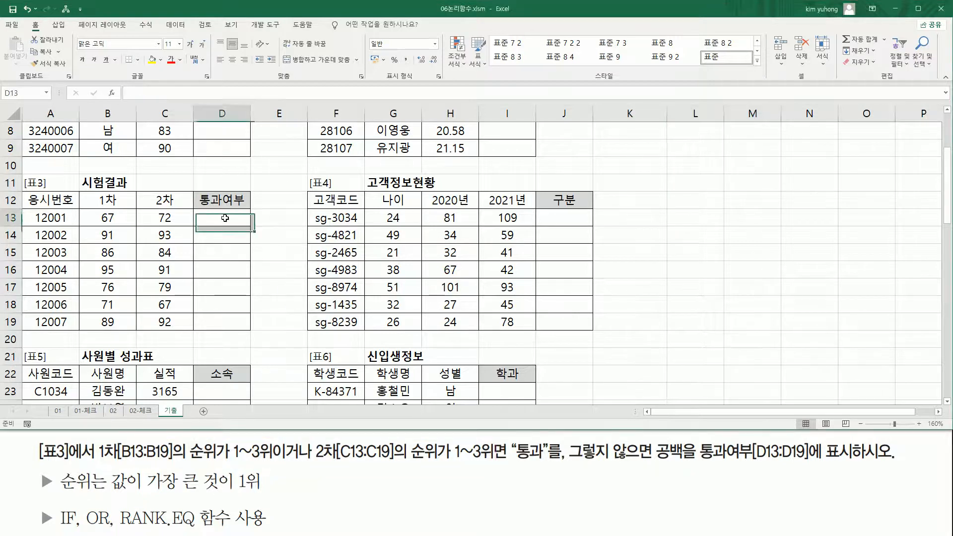
{"action": "type", "text": "="}
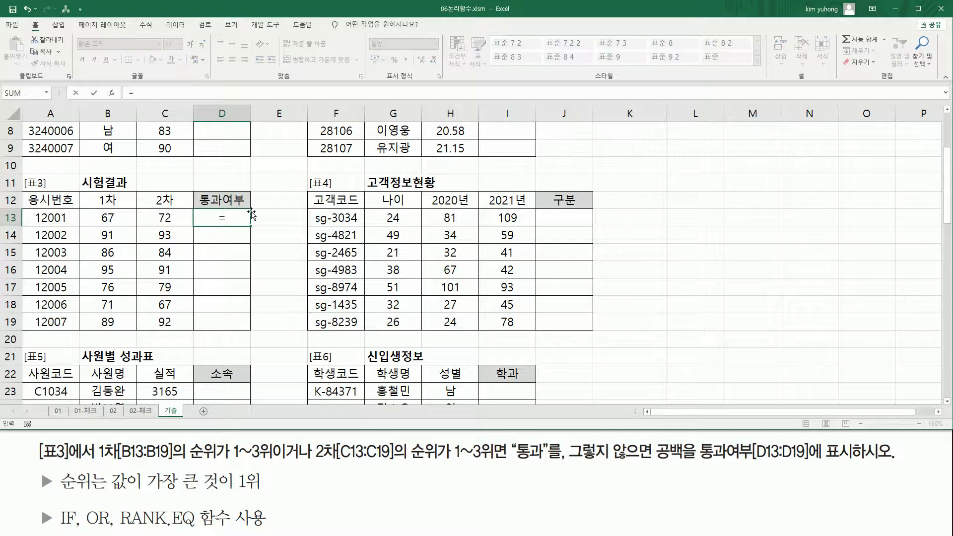
{"action": "type", "text": "RANK.E"}
{"action": "key", "text": "Tab"}
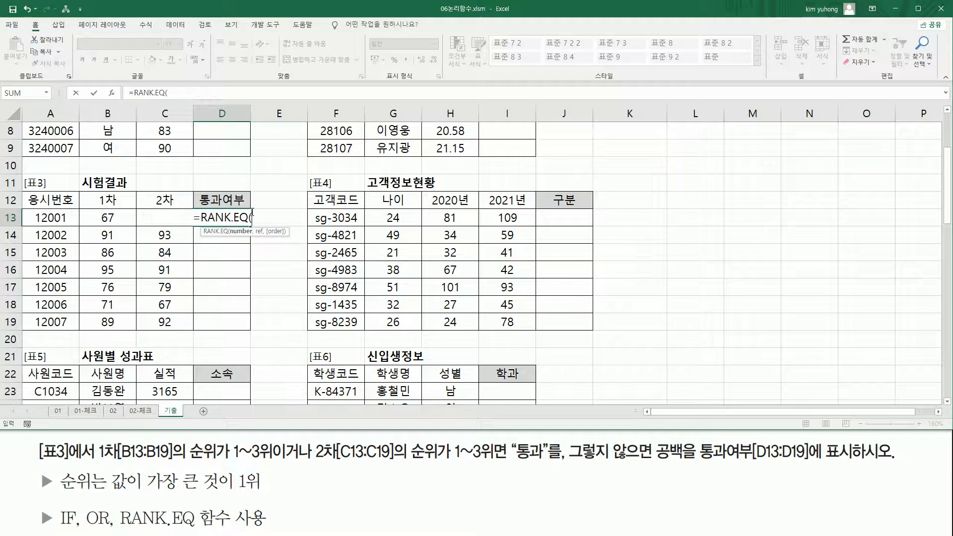
{"action": "key", "text": "Left"}
{"action": "key", "text": "Left"}
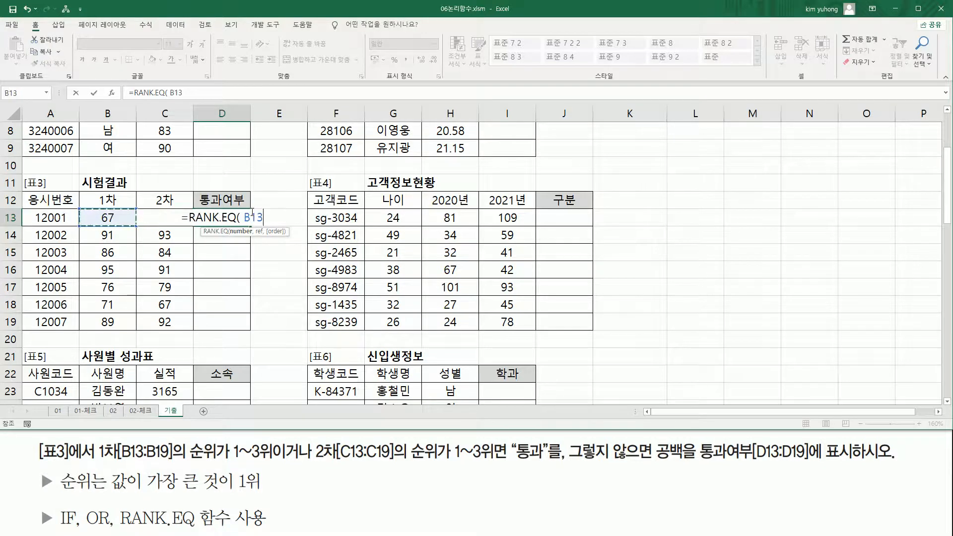
{"action": "type", "text": ","}
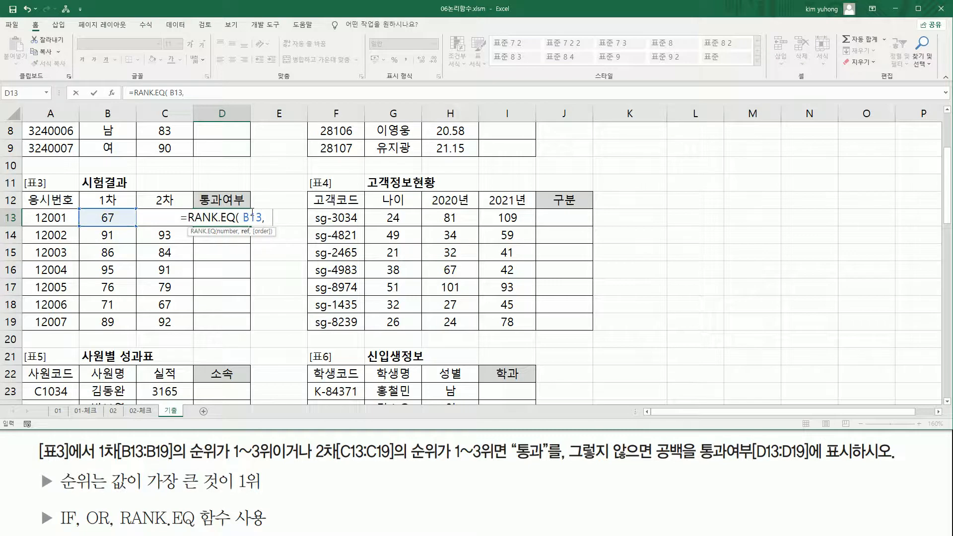
{"action": "left_click_drag", "start_coordinate": [103, 218], "coordinate": [111, 321]}
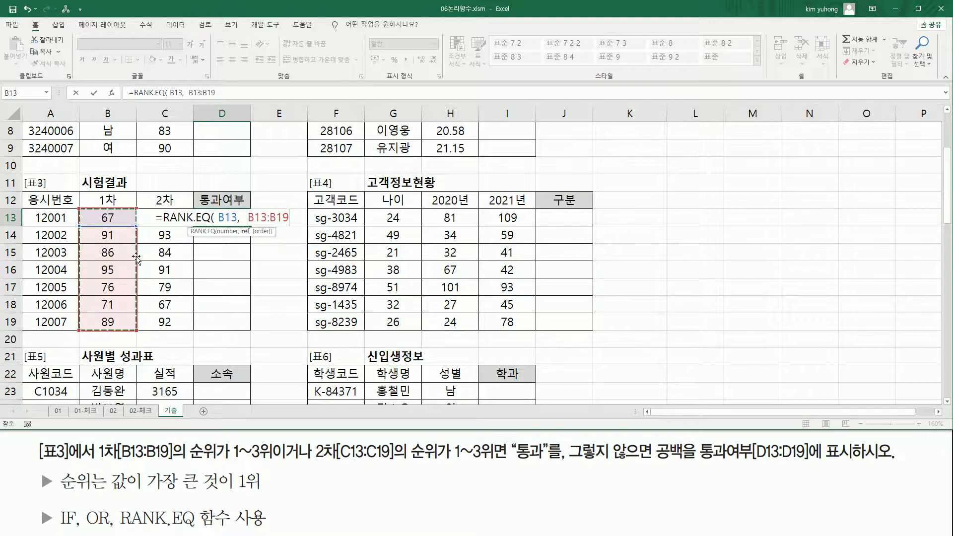
{"action": "key", "text": "F4"}
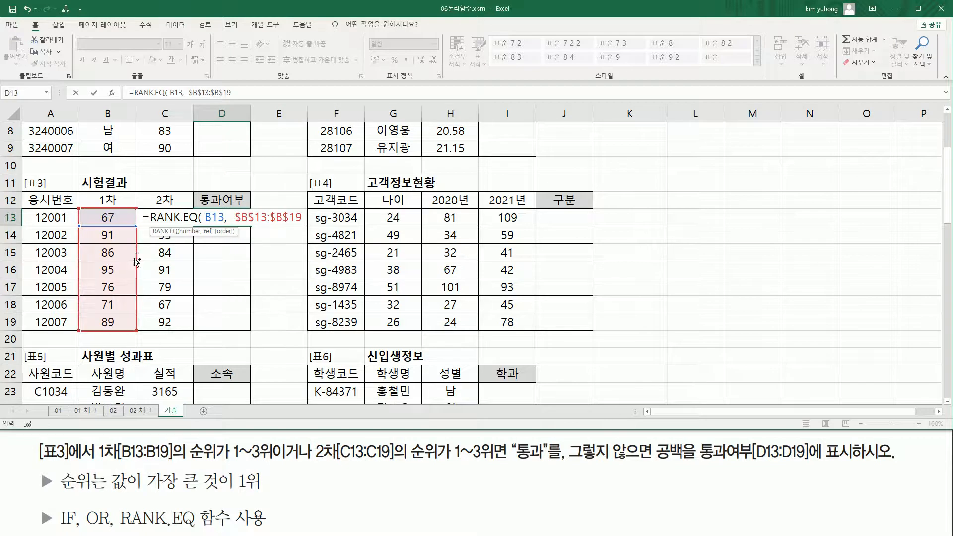
{"action": "mouse_move", "coordinate": [112, 466]}
{"action": "left_mouse_down"}
{"action": "mouse_move", "coordinate": [164, 499]}
{"action": "mouse_move", "coordinate": [272, 499]}
{"action": "left_mouse_up"}
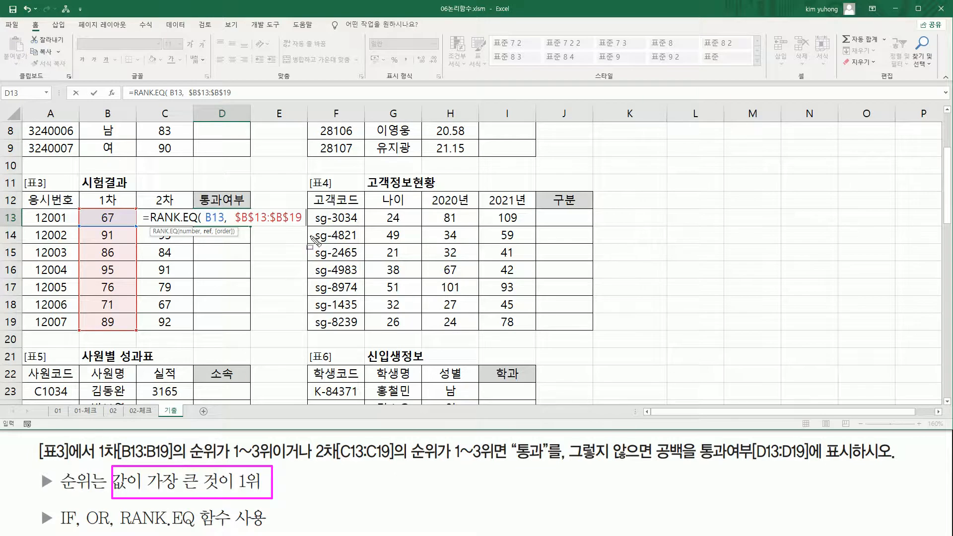
{"action": "key", "text": "Escape"}
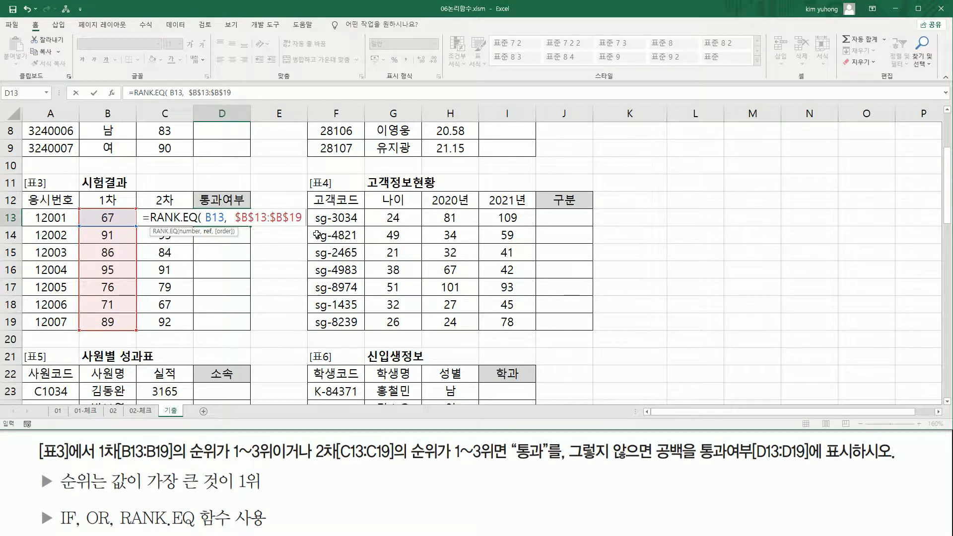
{"action": "type", "text": ")"}
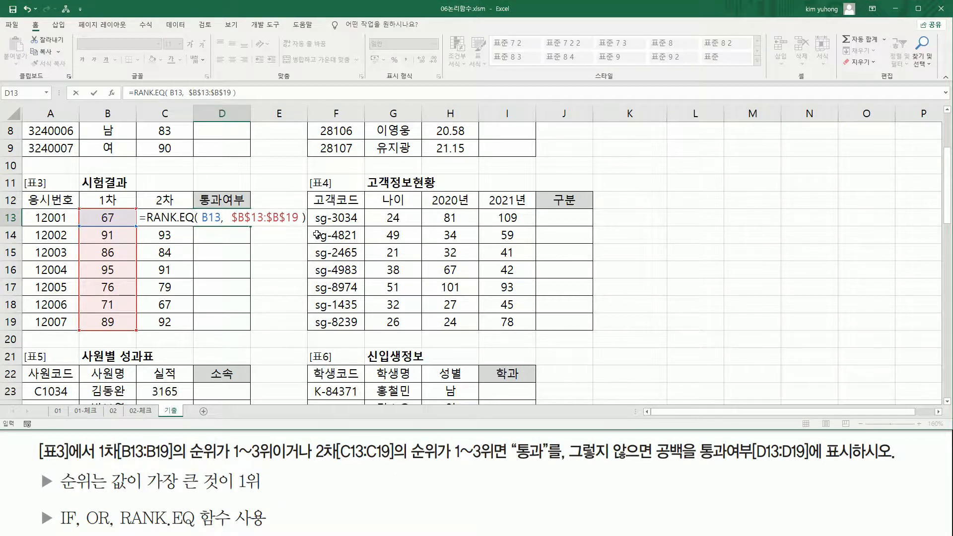
{"action": "key", "text": "Return"}
Fill the 1차 rank formula from D13 down through D19
{"action": "mouse_move", "coordinate": [98, 210]}
{"action": "left_mouse_down"}
{"action": "mouse_move", "coordinate": [120, 222]}
{"action": "mouse_move", "coordinate": [143, 348]}
{"action": "mouse_move", "coordinate": [133, 335]}
{"action": "left_mouse_up"}
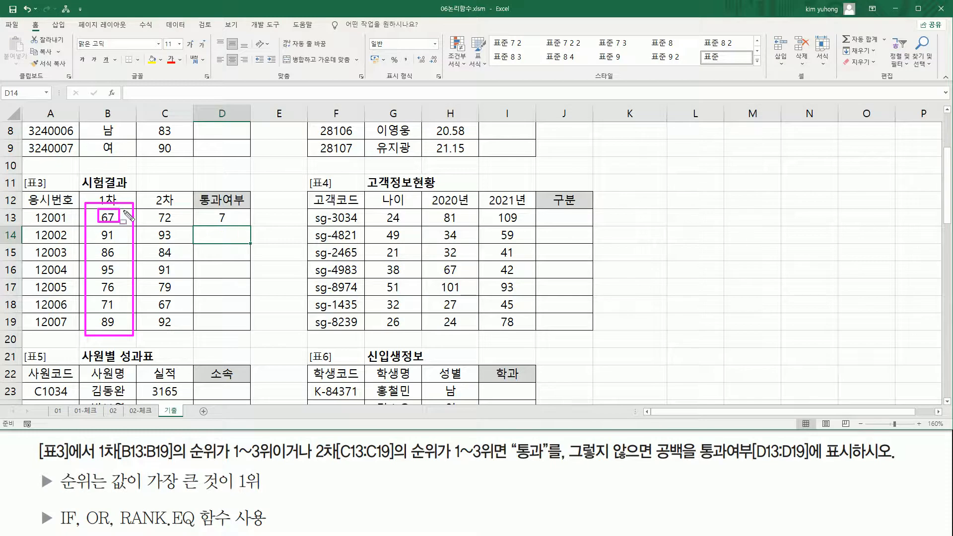
{"action": "key", "text": "Escape"}
{"action": "left_click", "coordinate": [242, 217]}
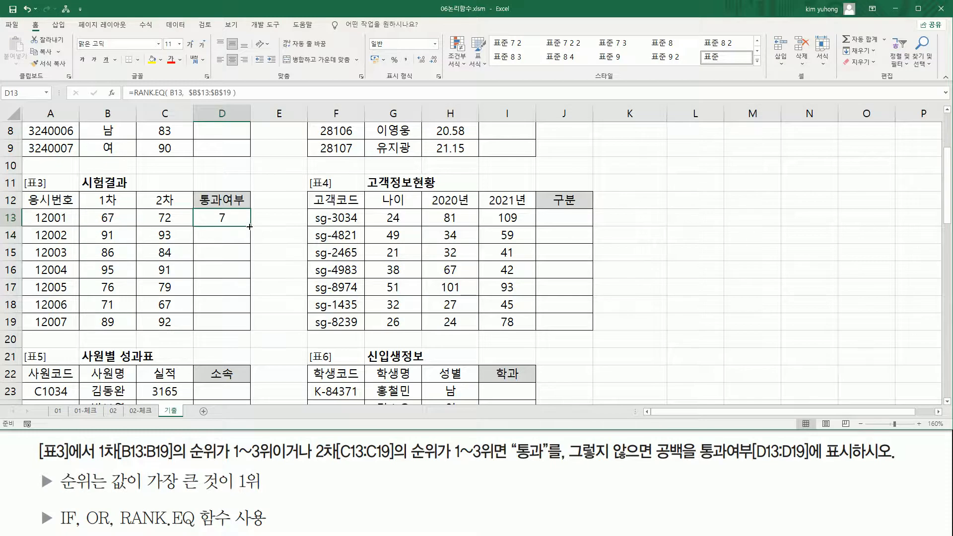
{"action": "left_click_drag", "start_coordinate": [250, 228], "coordinate": [245, 333]}
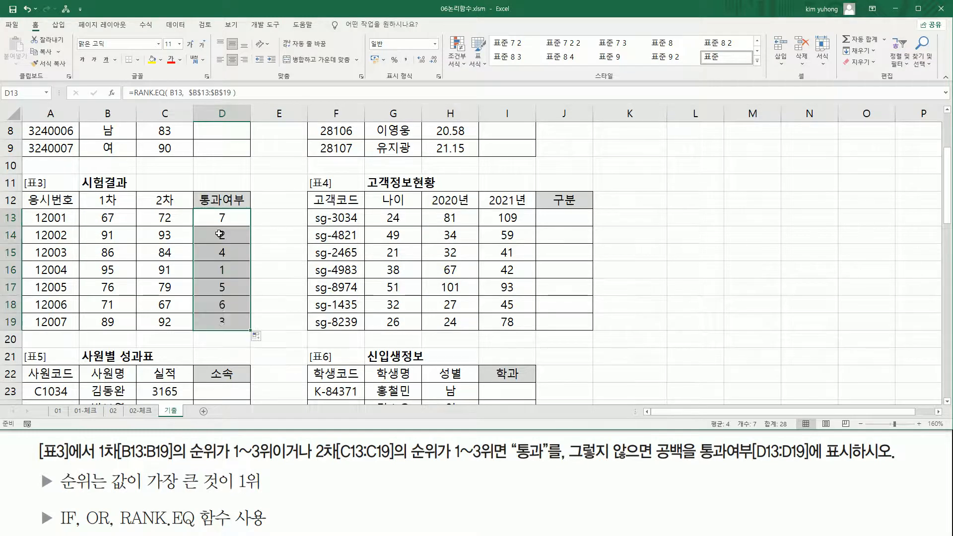
Replace the formula in D13 with =RANK.EQ(C13, $C$13:$C$19) to rank the first 2차 score
{"action": "double_click", "coordinate": [222, 218]}
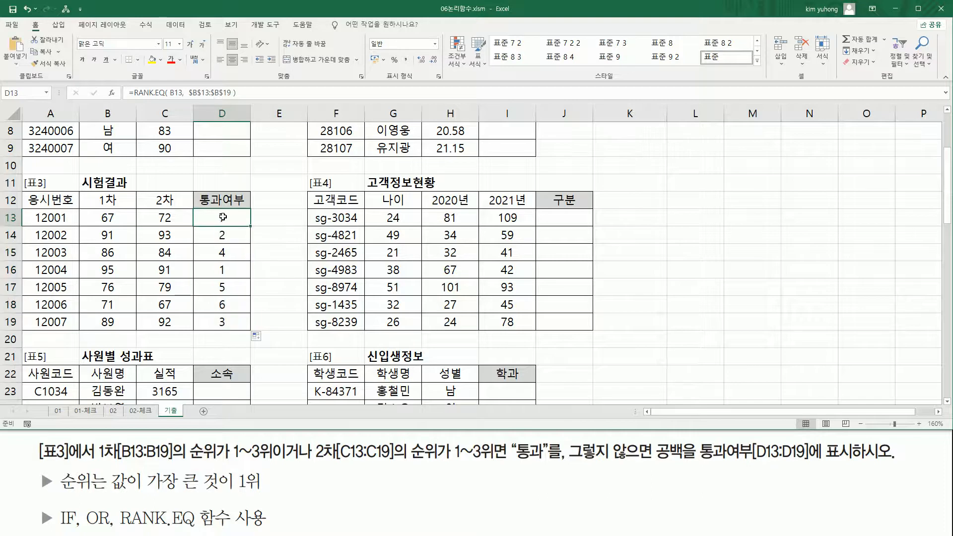
{"action": "left_click_drag", "start_coordinate": [148, 217], "coordinate": [306, 217]}
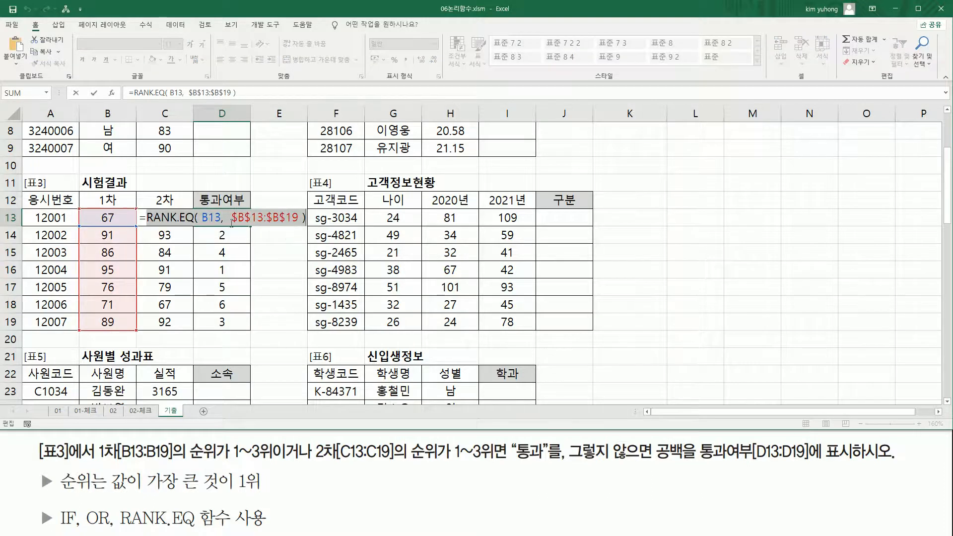
{"action": "key", "text": "Delete"}
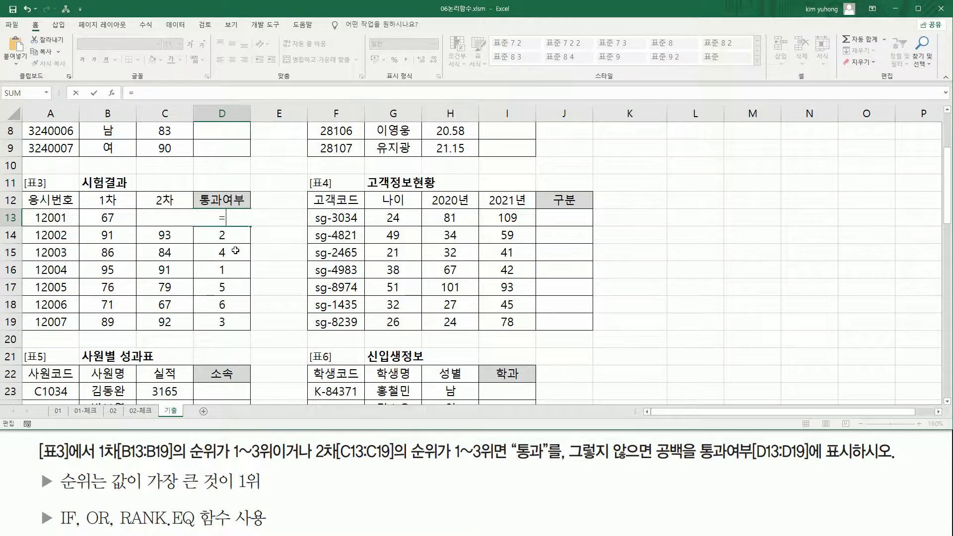
{"action": "type", "text": "RANK"}
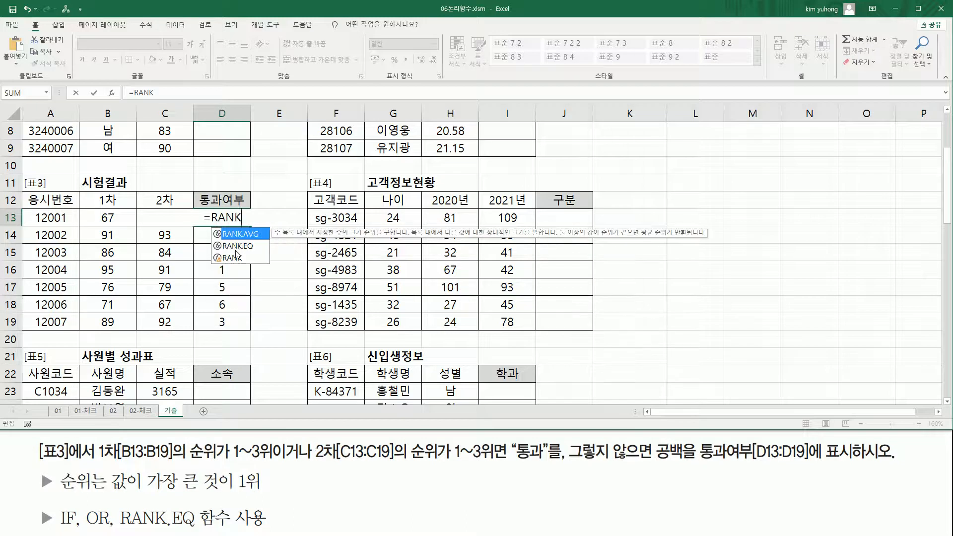
{"action": "type", "text": ".E"}
{"action": "key", "text": "Tab"}
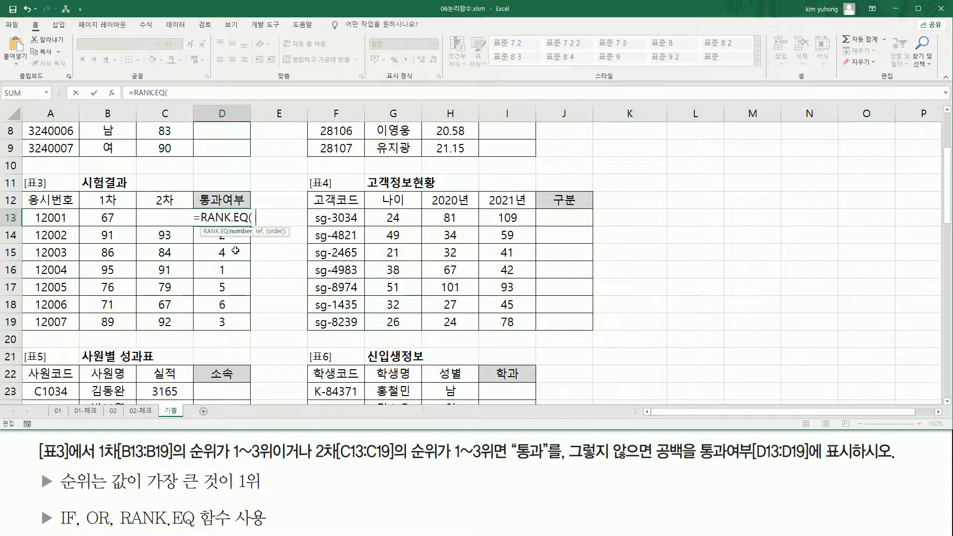
{"action": "key", "text": "Left"}
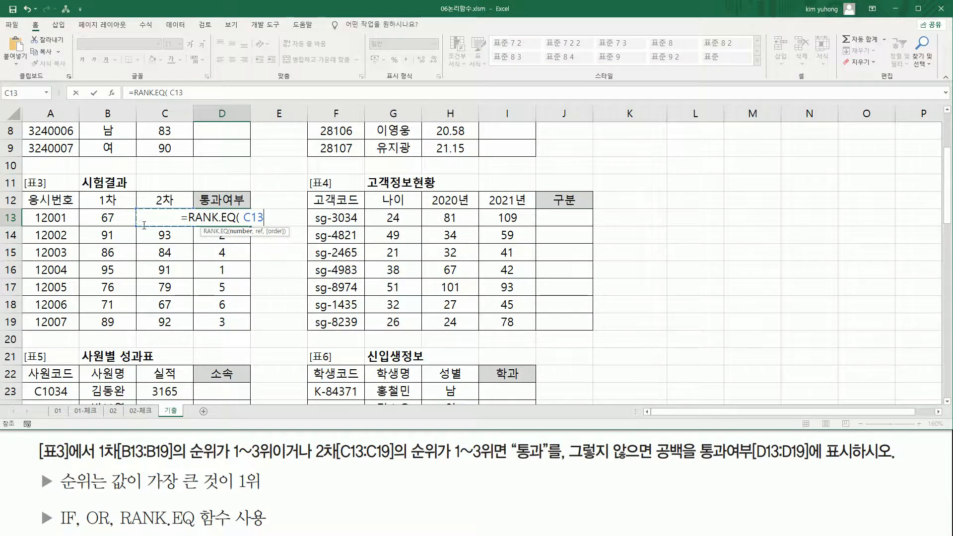
{"action": "type", "text": ","}
{"action": "left_click_drag", "start_coordinate": [155, 321], "coordinate": [164, 218]}
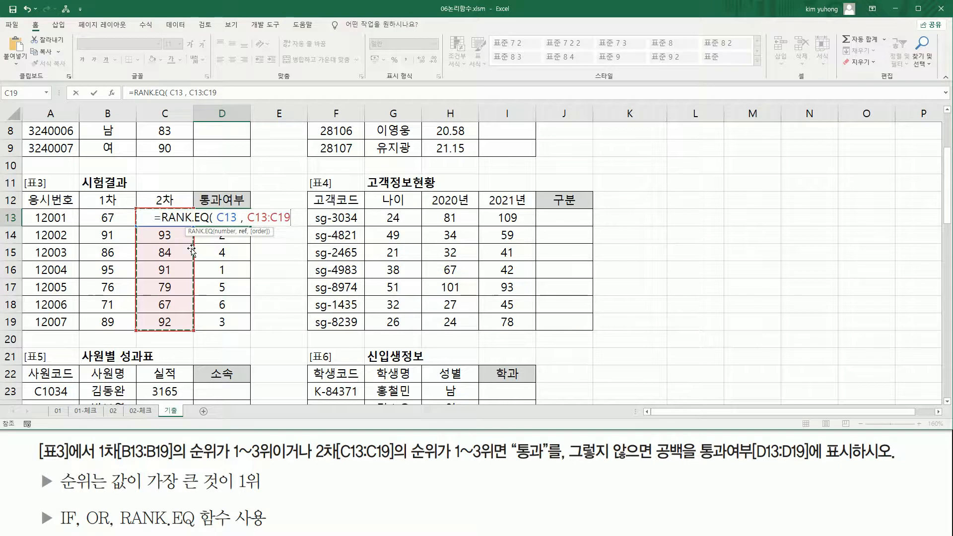
{"action": "key", "text": "F4"}
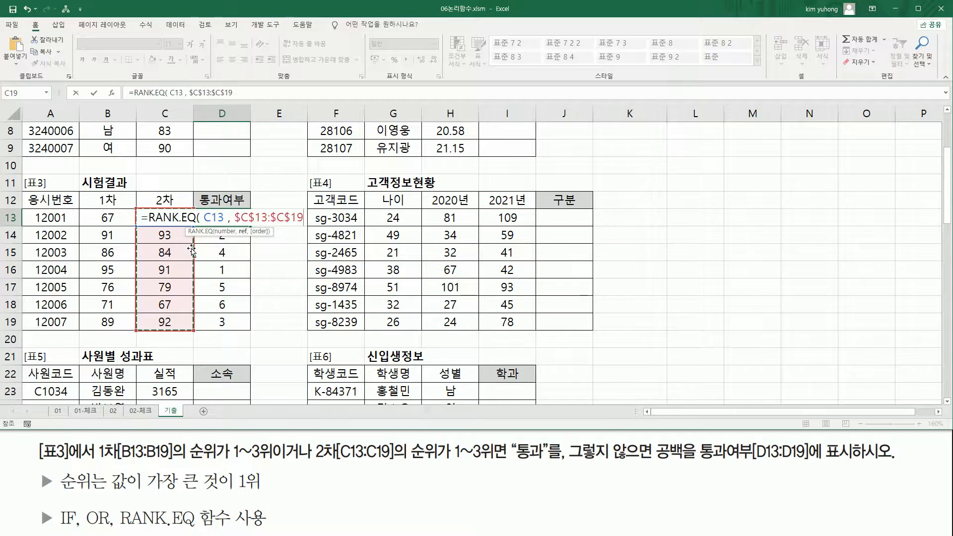
{"action": "type", "text": ")"}
{"action": "key", "text": "Return"}
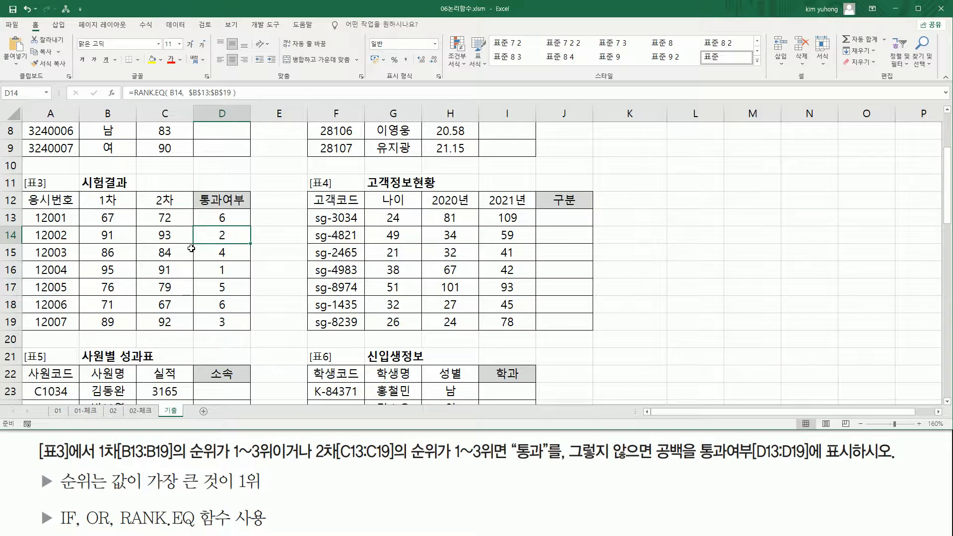
Fill the 2차 rank formula from D13 down through D19 and check the ranks against the 2차 scores
{"action": "left_click", "coordinate": [168, 216]}
{"action": "key", "text": "ctrl+alt+d"}
{"action": "mouse_move", "coordinate": [155, 213]}
{"action": "left_mouse_down"}
{"action": "mouse_move", "coordinate": [182, 224]}
{"action": "mouse_move", "coordinate": [189, 333]}
{"action": "left_mouse_up"}
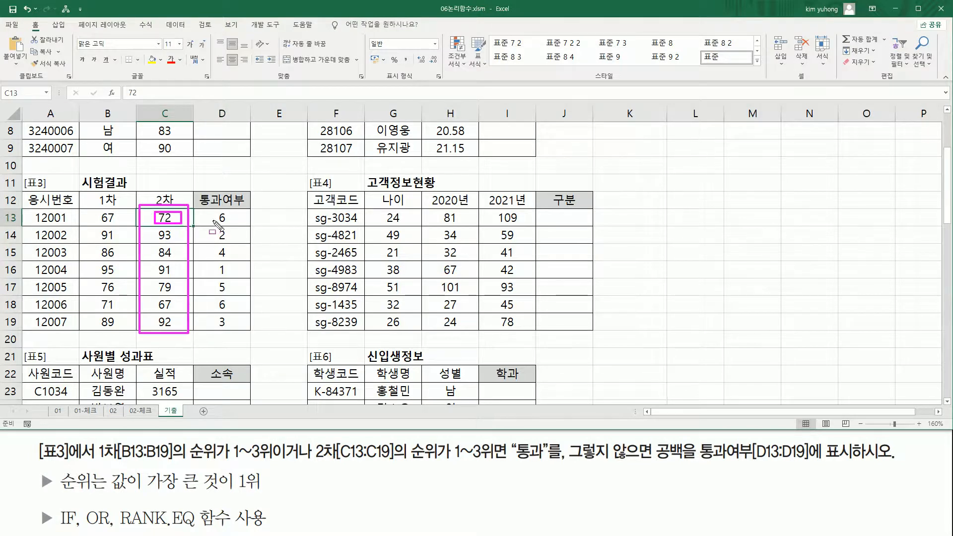
{"action": "key", "text": "Escape"}
{"action": "left_click", "coordinate": [244, 220]}
{"action": "left_click_drag", "start_coordinate": [249, 226], "coordinate": [250, 331]}
{"action": "key", "text": "ctrl+alt+d"}
{"action": "left_click_drag", "start_coordinate": [153, 226], "coordinate": [235, 238]}
{"action": "left_click_drag", "start_coordinate": [154, 313], "coordinate": [236, 328]}
{"action": "key", "text": "Escape"}
Insert IF( and OR( ahead of the 2차 RANK.EQ function in the D13 formula
{"action": "left_click", "coordinate": [223, 217]}
{"action": "double_click", "coordinate": [223, 217]}
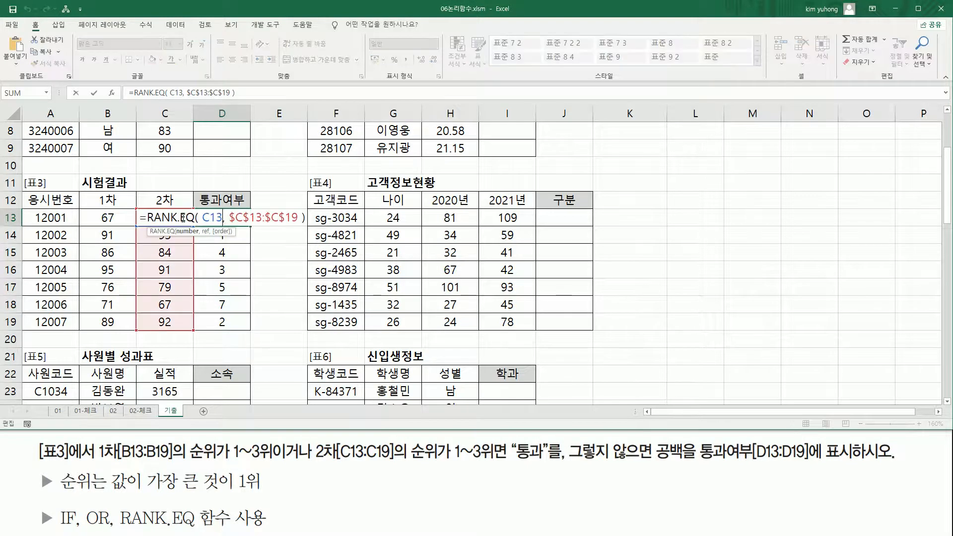
{"action": "left_click", "coordinate": [149, 217]}
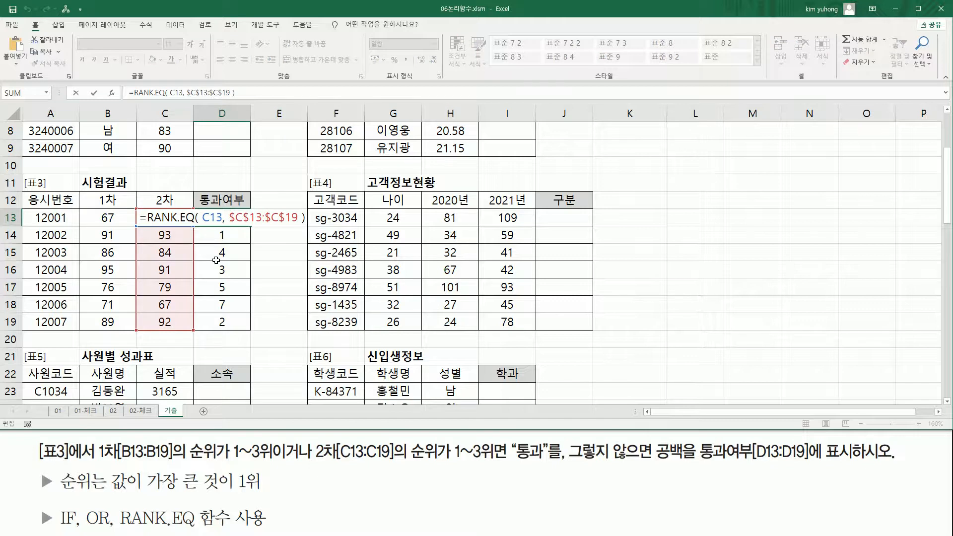
{"action": "type", "text": "IF("}
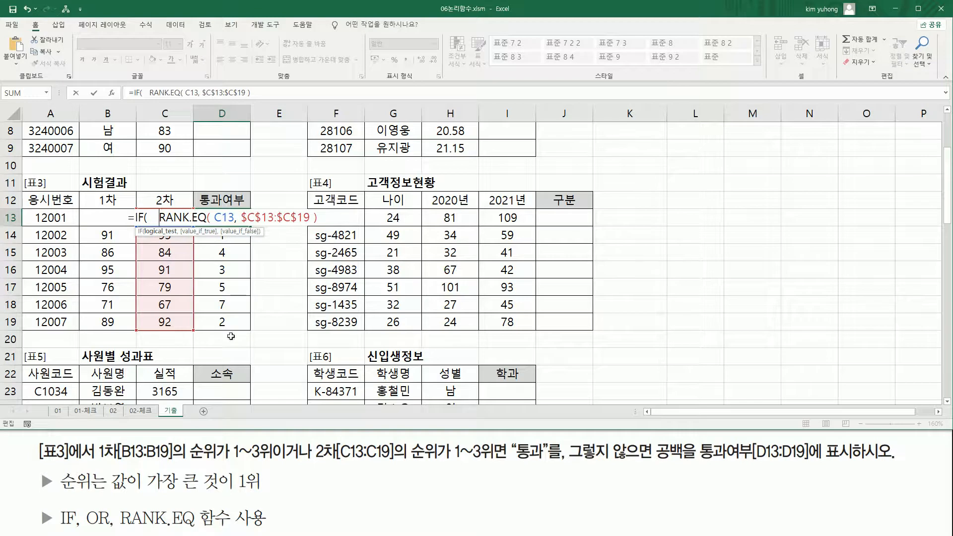
{"action": "mouse_move", "coordinate": [230, 462]}
{"action": "left_mouse_down"}
{"action": "mouse_move", "coordinate": [286, 461]}
{"action": "mouse_move", "coordinate": [310, 471]}
{"action": "left_mouse_up"}
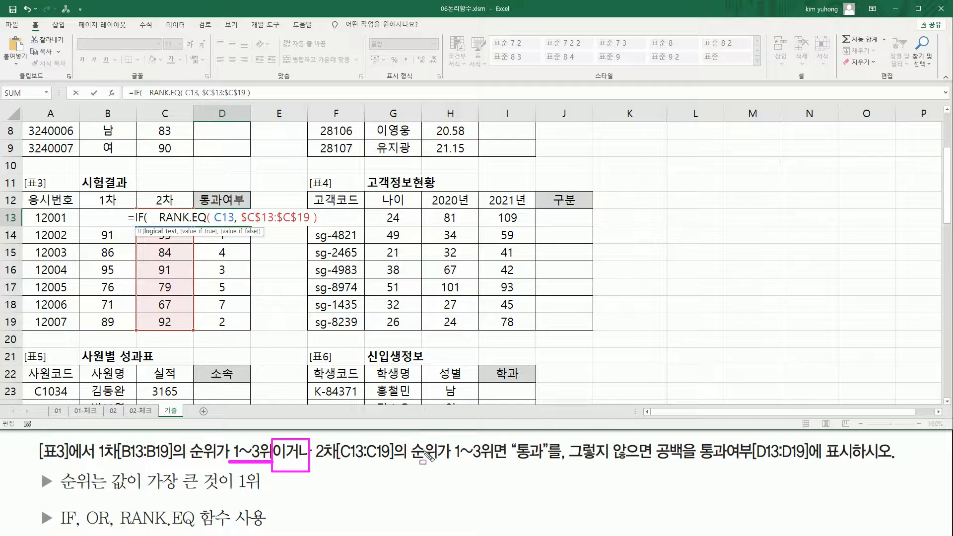
{"action": "left_click_drag", "start_coordinate": [449, 462], "coordinate": [499, 463]}
{"action": "key", "text": "Escape"}
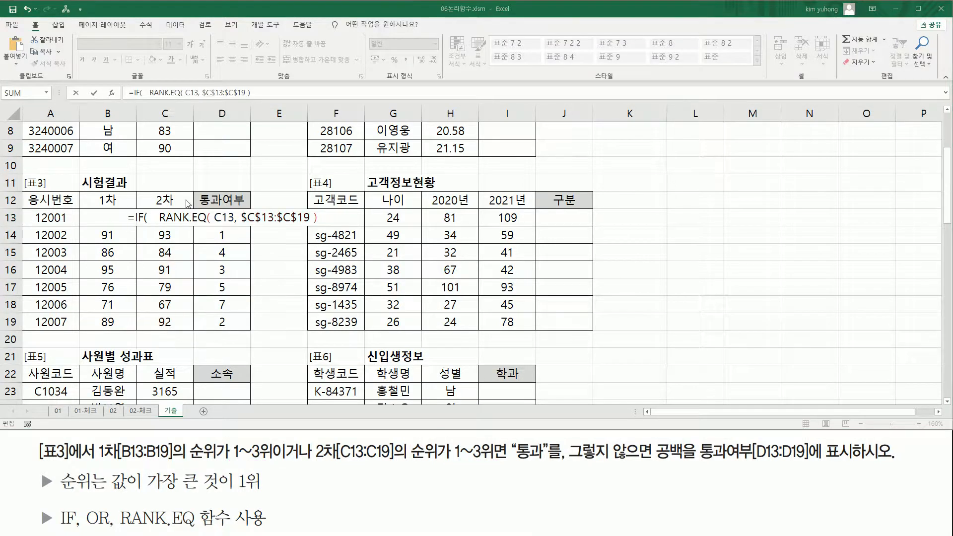
{"action": "left_click", "coordinate": [158, 218]}
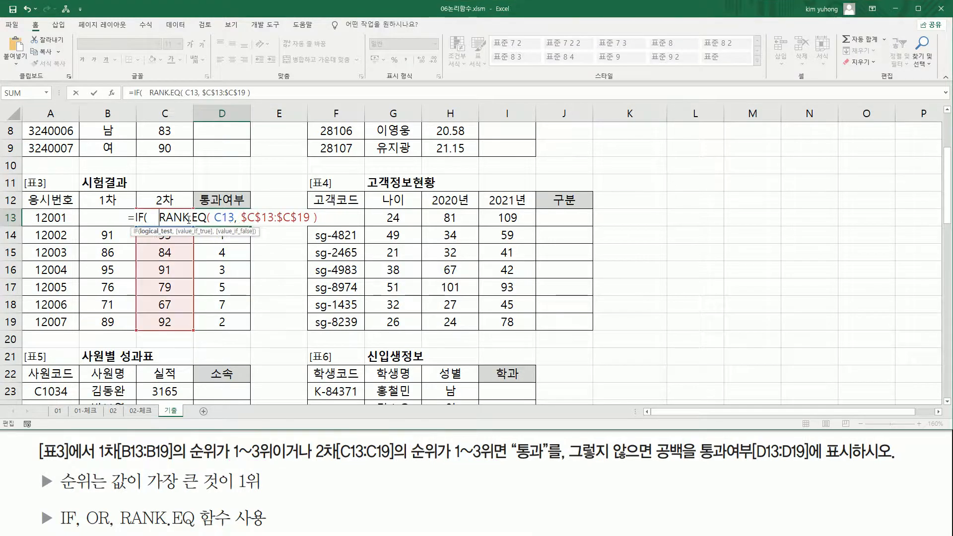
{"action": "type", "text": "OR("}
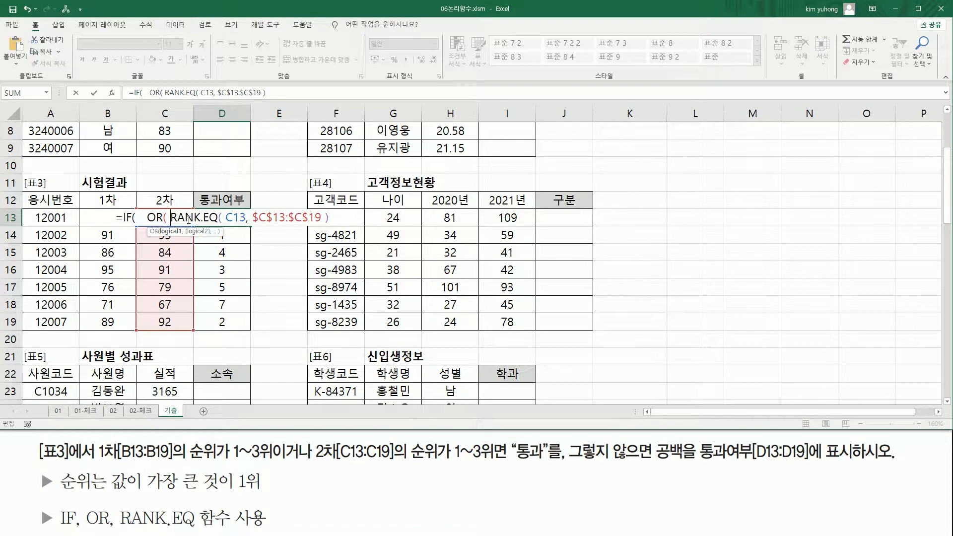
Add RANK.EQ( B13, $B$13:$B$19 ) <=3 as the first OR condition in D13, separated from the 2차 condition by a comma
{"action": "type", "text": "RANK.EQ( B13,  $B$13:$B$19 )"}
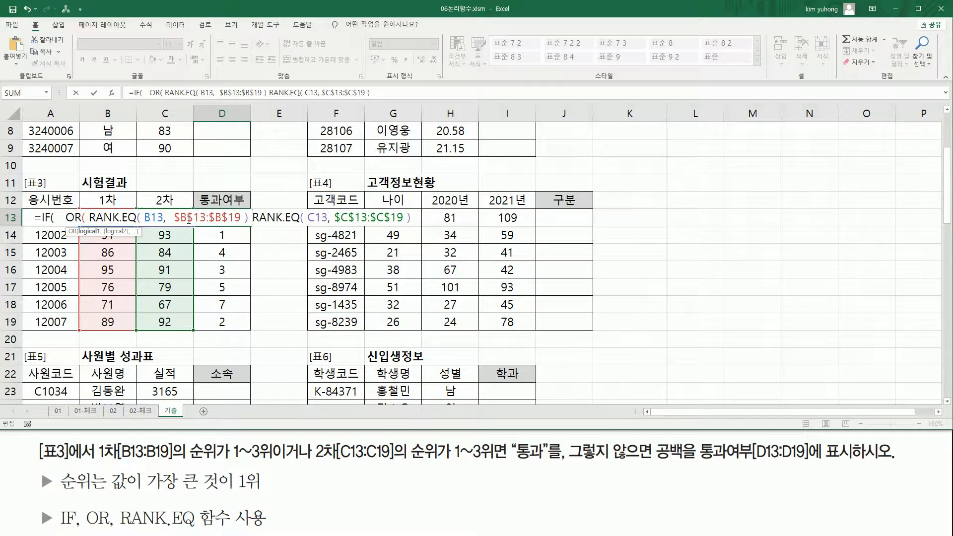
{"action": "type", "text": "<=3  "}
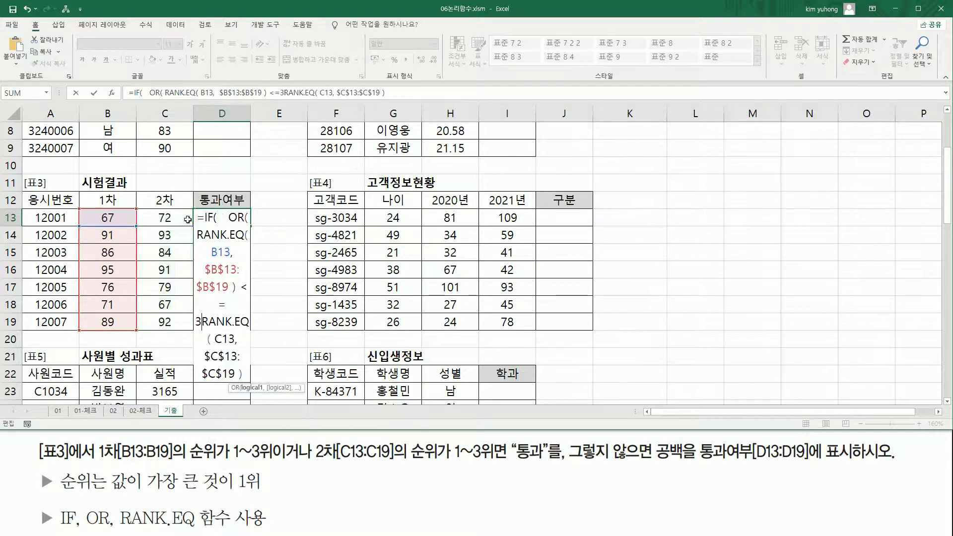
{"action": "type", "text": ","}
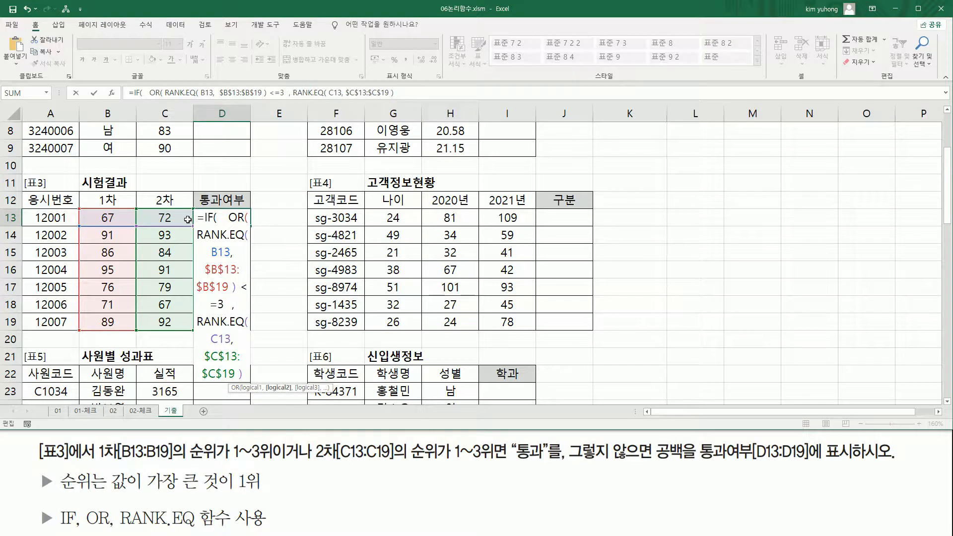
Complete the second OR condition in D13 by adding <=3 after RANK.EQ( C13, $C$13:$C$19 ), and close the OR function
{"action": "key", "text": "shift+Right"}
{"action": "key", "text": "shift+Right"}
{"action": "key", "text": "shift+Right"}
{"action": "key", "text": "shift+Right"}
{"action": "key", "text": "shift+Right"}
{"action": "key", "text": "shift+Right"}
{"action": "key", "text": "shift+Right"}
{"action": "key", "text": "shift+Right"}
{"action": "key", "text": "shift+Right"}
{"action": "key", "text": "shift+Right"}
{"action": "key", "text": "shift+Right"}
{"action": "key", "text": "shift+Right"}
{"action": "key", "text": "shift+Right"}
{"action": "key", "text": "shift+Right"}
{"action": "key", "text": "shift+Right"}
{"action": "key", "text": "shift+Right"}
{"action": "key", "text": "shift+Right"}
{"action": "key", "text": "shift+Right"}
{"action": "key", "text": "shift+Right"}
{"action": "key", "text": "shift+Right"}
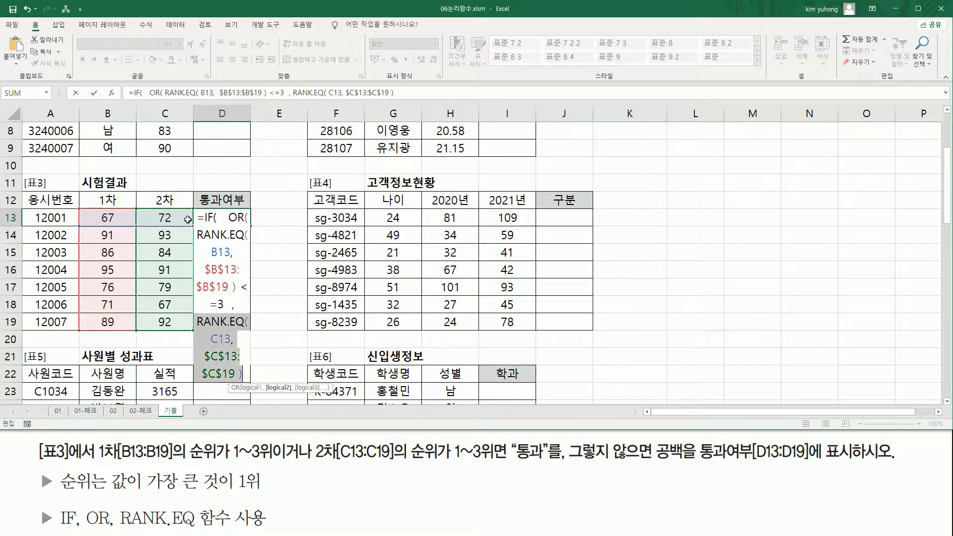
{"action": "key", "text": "End"}
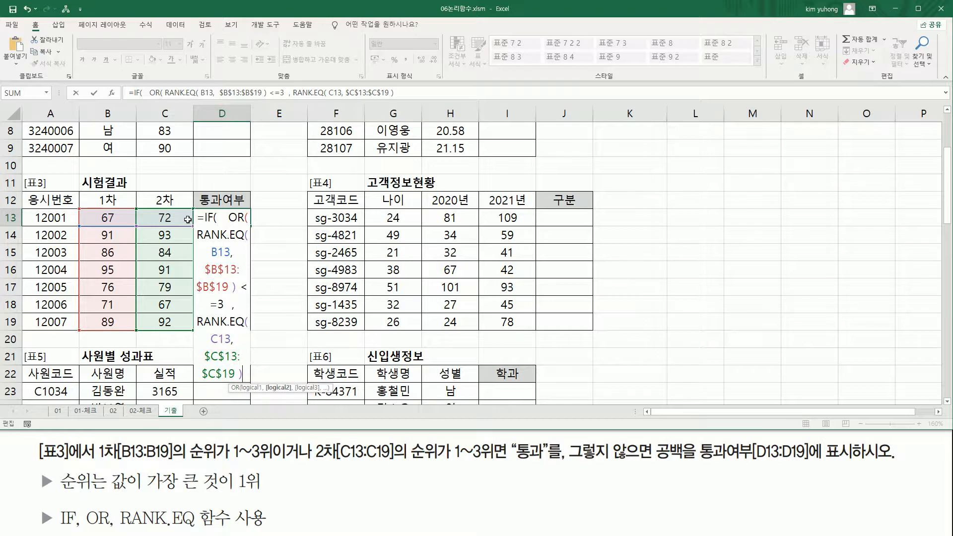
{"action": "type", "text": "<=3"}
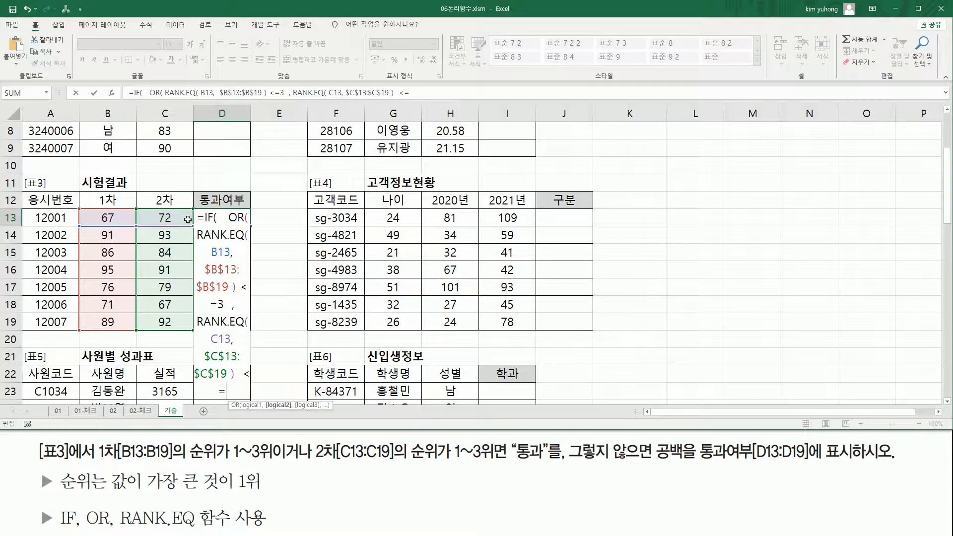
{"action": "type", "text": "  )"}
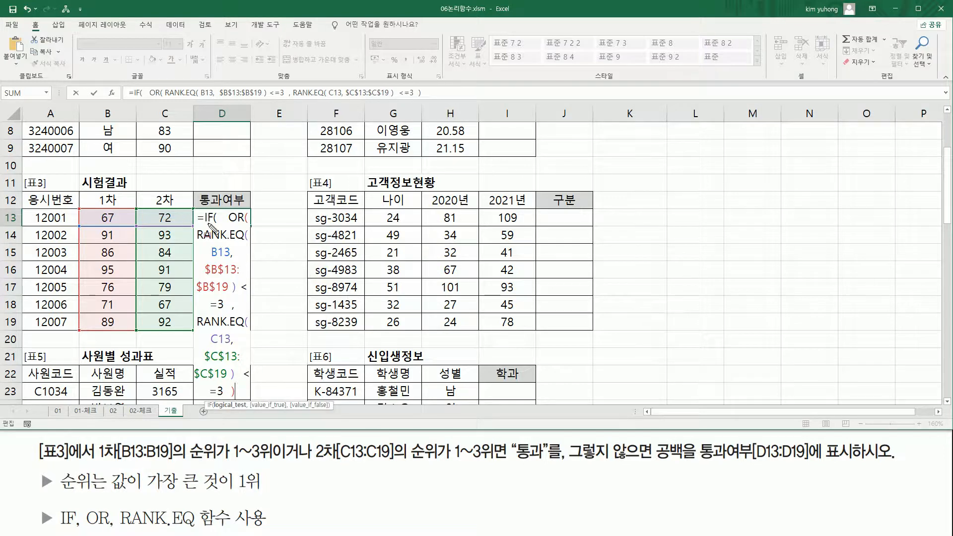
Finish the IF formula in D13 with "통과" as the true result and "" as the false result
{"action": "left_click_drag", "start_coordinate": [196, 211], "coordinate": [257, 401]}
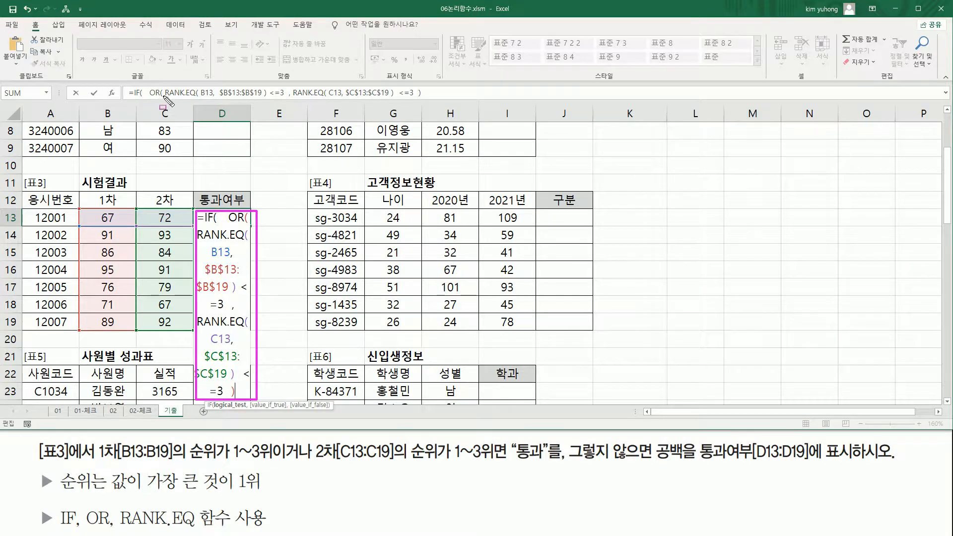
{"action": "left_click_drag", "start_coordinate": [164, 97], "coordinate": [285, 97]}
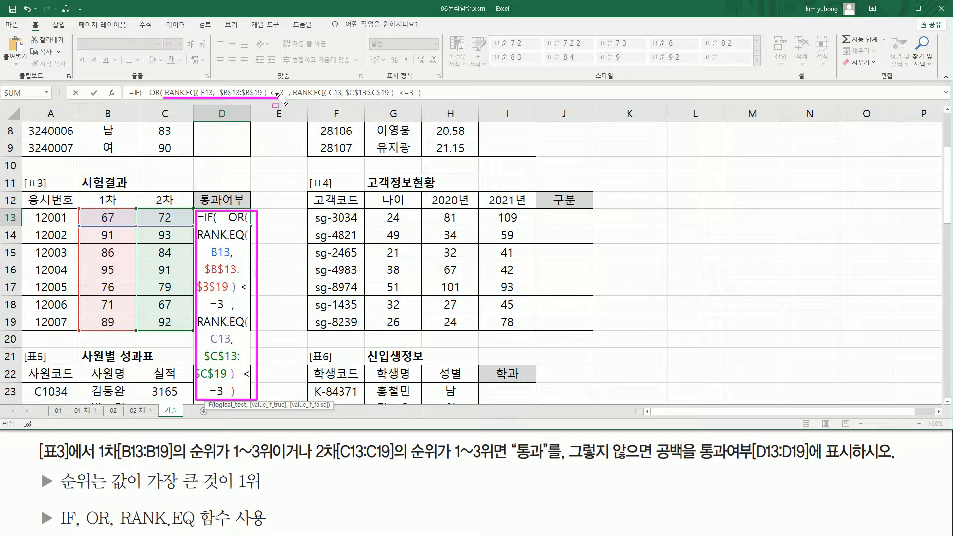
{"action": "left_click_drag", "start_coordinate": [292, 98], "coordinate": [414, 99]}
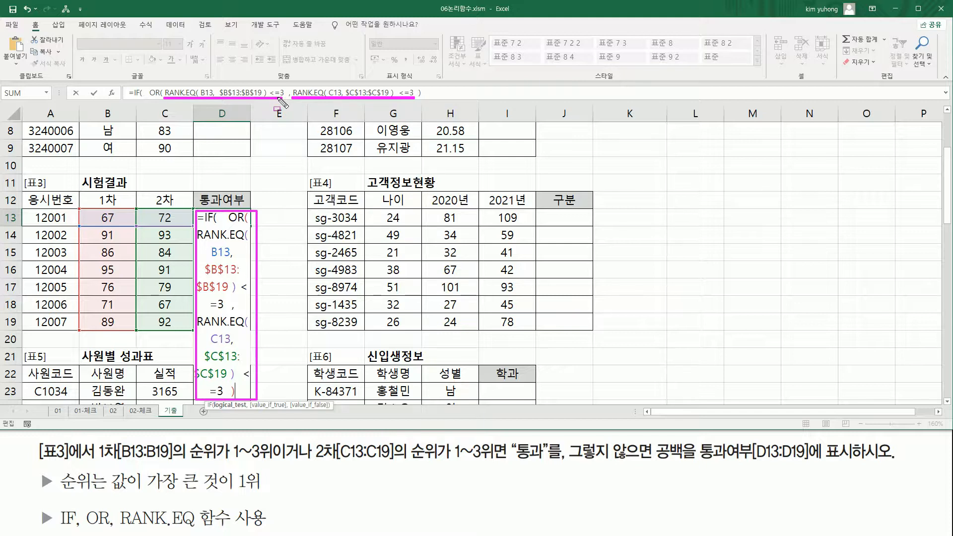
{"action": "key", "text": "Escape"}
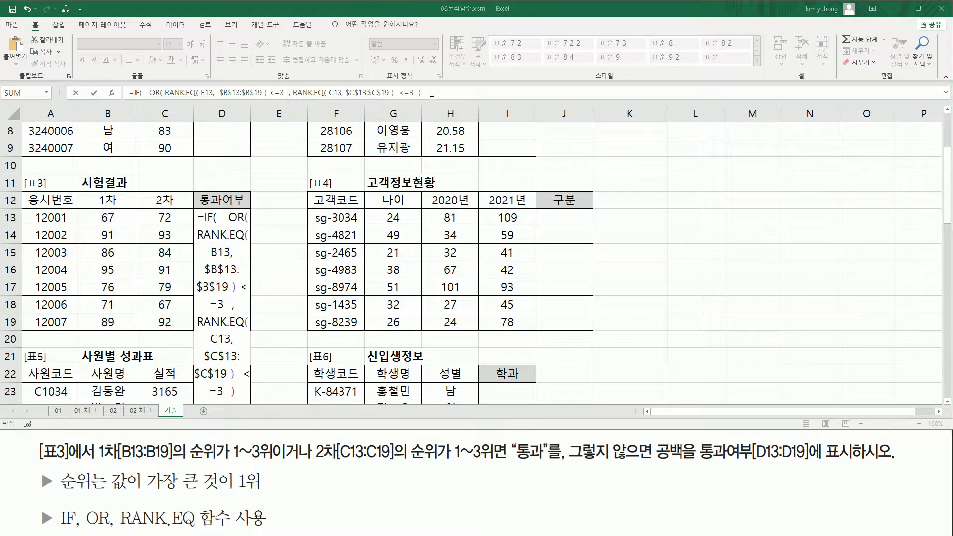
{"action": "left_click", "coordinate": [449, 93]}
{"action": "type", "text": ",\""}
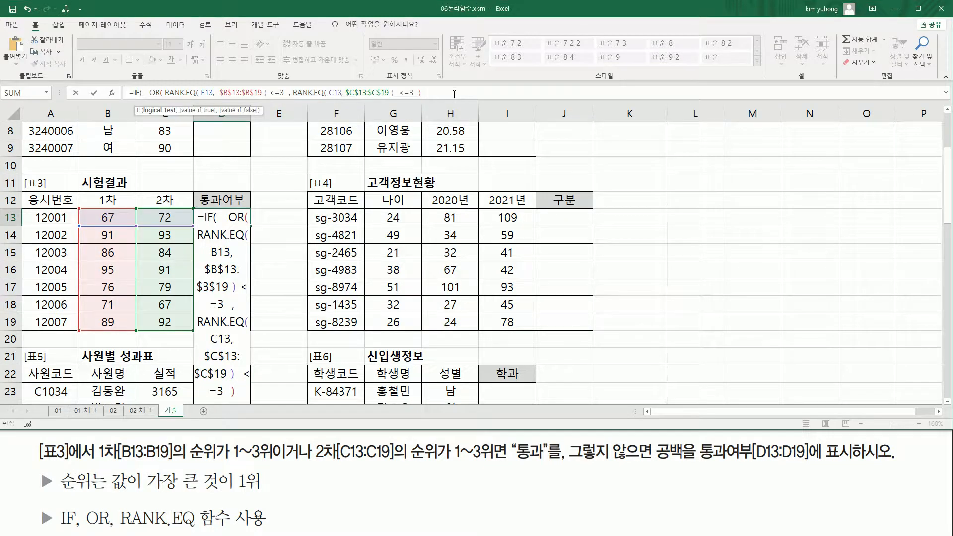
{"action": "type", "text": "통ㄱ"}
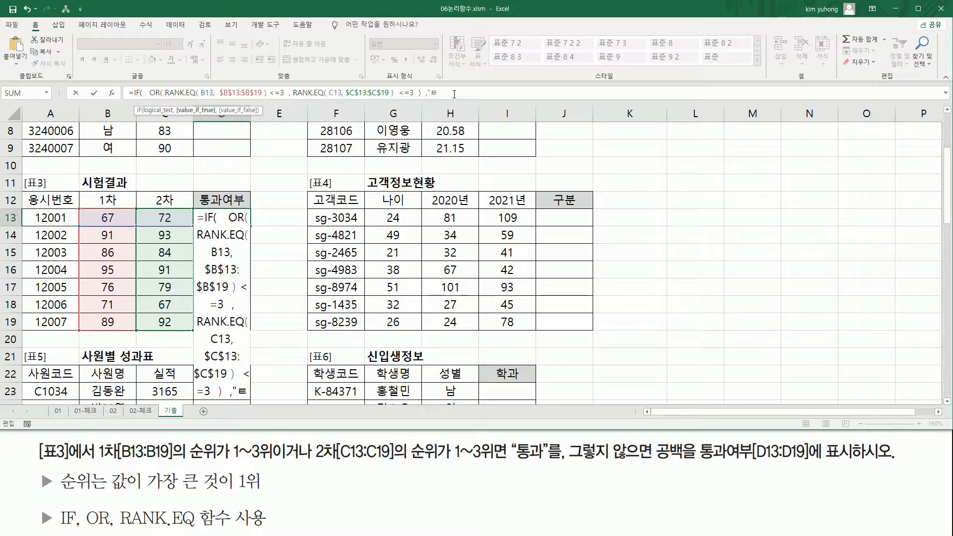
{"action": "type", "text": "\" ,\"\""}
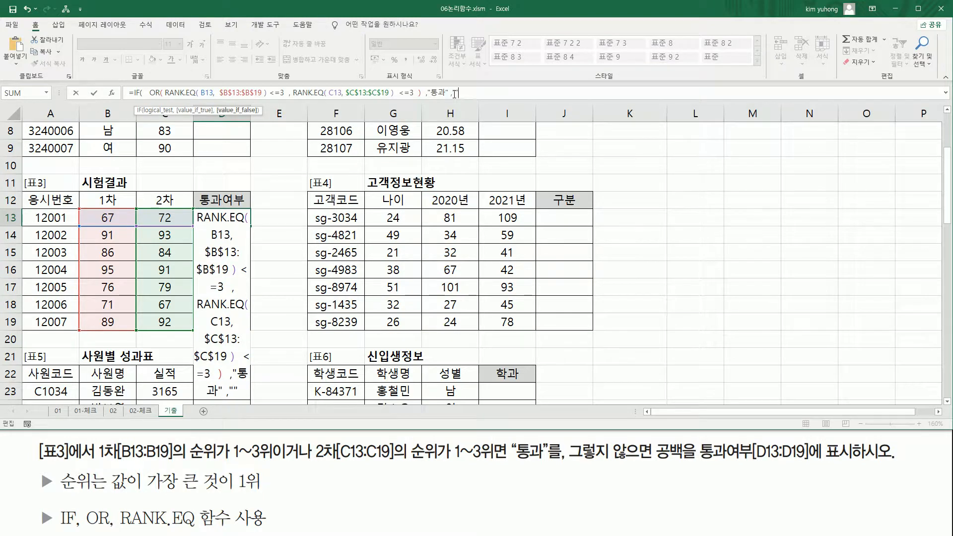
{"action": "type", "text": " )"}
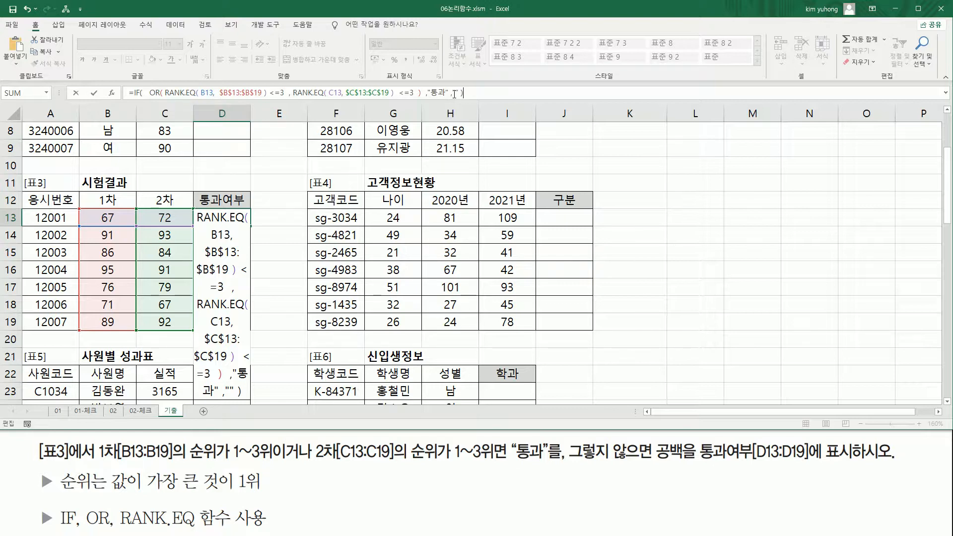
{"action": "key", "text": "Return"}
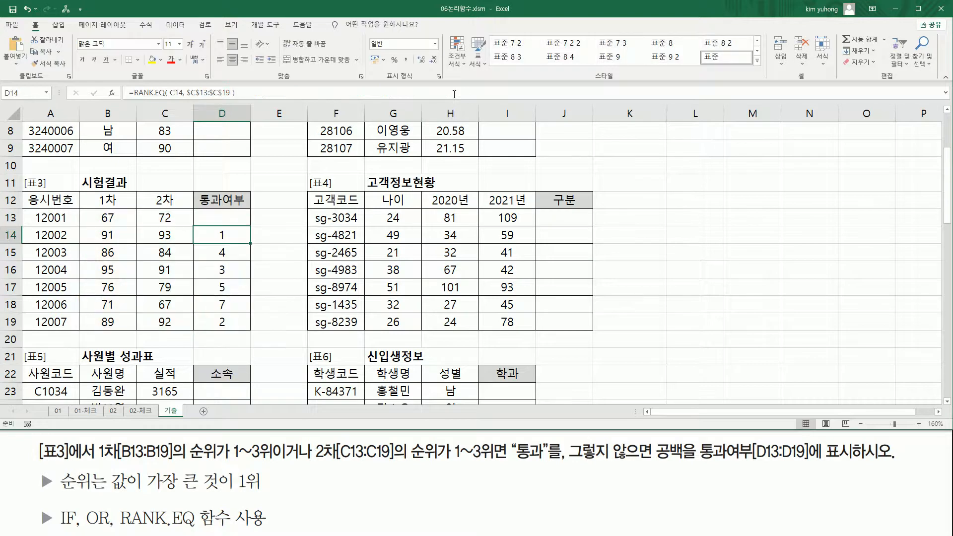
Fill the completed IF formula from D13 down through D19
{"action": "left_click", "coordinate": [227, 217]}
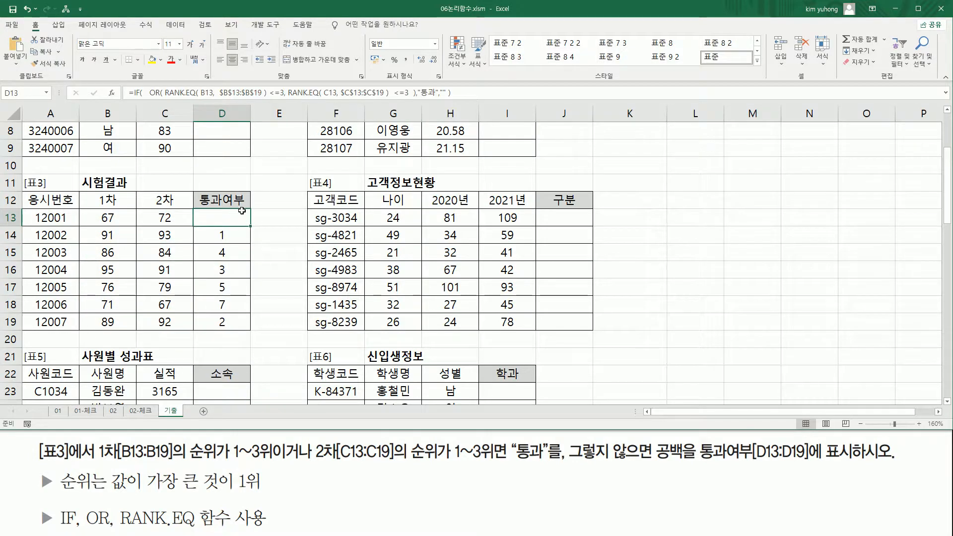
{"action": "left_click_drag", "start_coordinate": [250, 227], "coordinate": [249, 325]}
{"action": "left_click", "coordinate": [225, 222]}
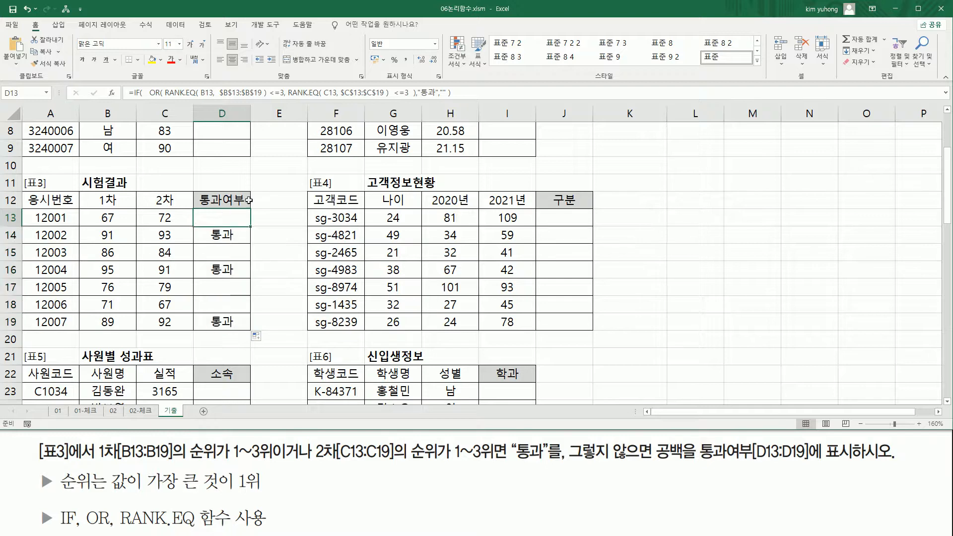
Check the 통과여부 results against the three highest scores in the 1차 and 2차 columns
{"action": "left_click_drag", "start_coordinate": [83, 208], "coordinate": [134, 338]}
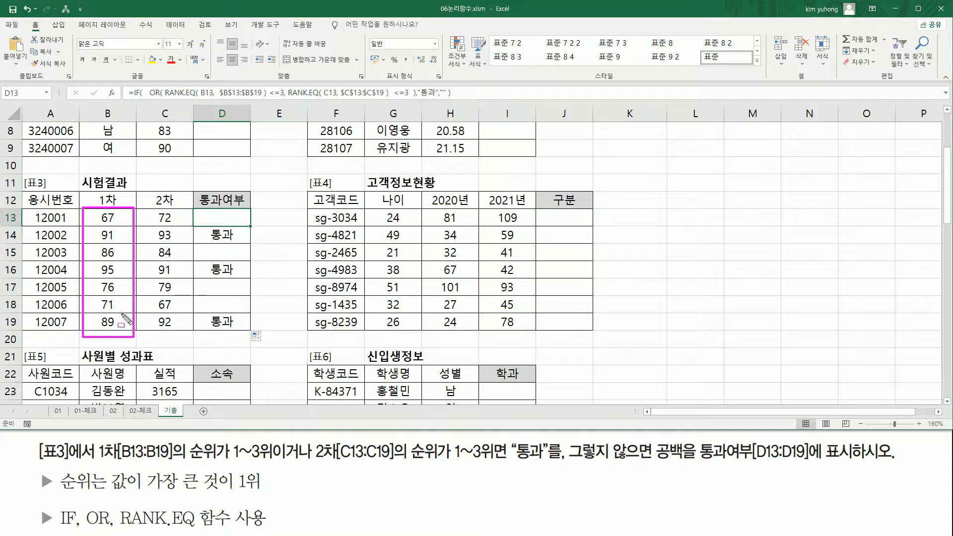
{"action": "left_click_drag", "start_coordinate": [97, 262], "coordinate": [119, 279]}
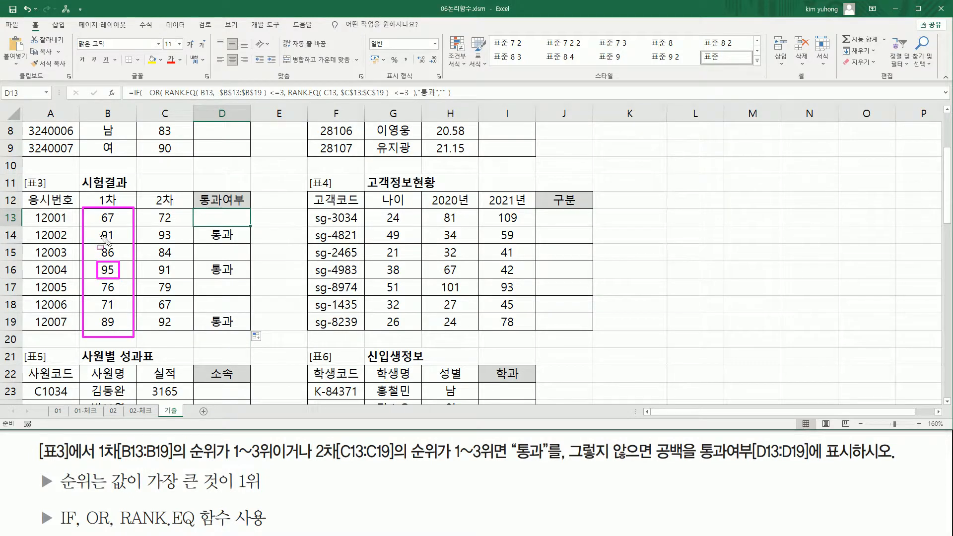
{"action": "left_click_drag", "start_coordinate": [98, 227], "coordinate": [119, 245]}
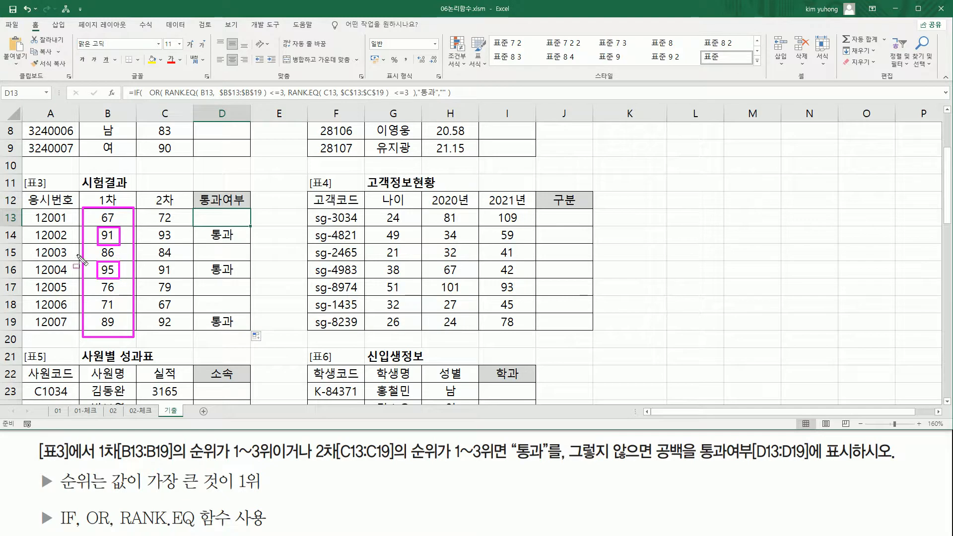
{"action": "left_click_drag", "start_coordinate": [102, 319], "coordinate": [127, 335]}
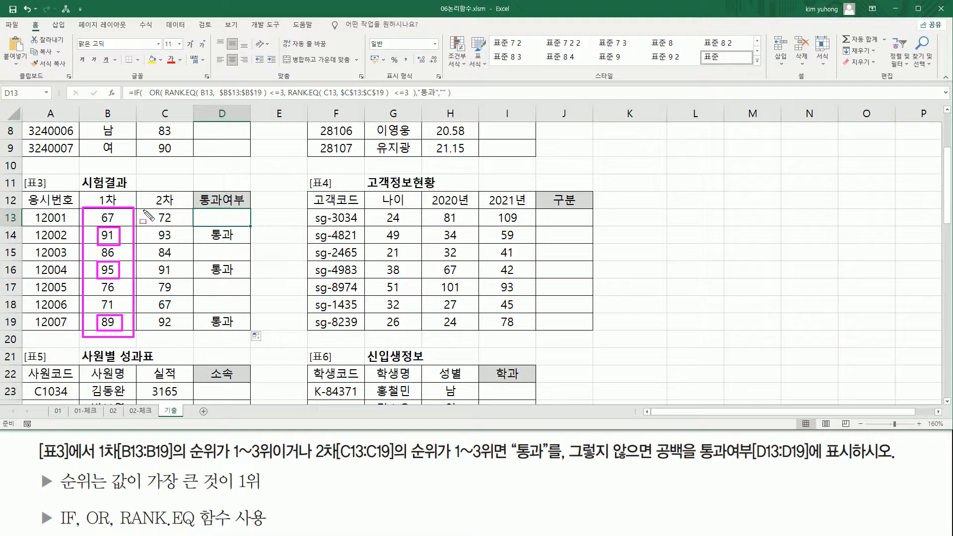
{"action": "left_click_drag", "start_coordinate": [140, 209], "coordinate": [194, 335]}
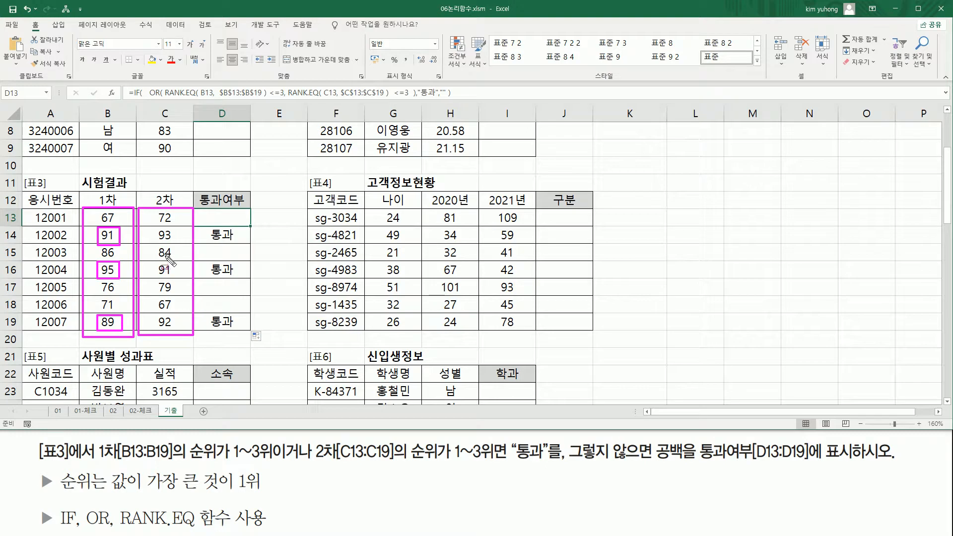
{"action": "left_click_drag", "start_coordinate": [154, 228], "coordinate": [178, 242]}
{"action": "left_click_drag", "start_coordinate": [154, 315], "coordinate": [181, 329]}
{"action": "left_click_drag", "start_coordinate": [156, 263], "coordinate": [180, 280]}
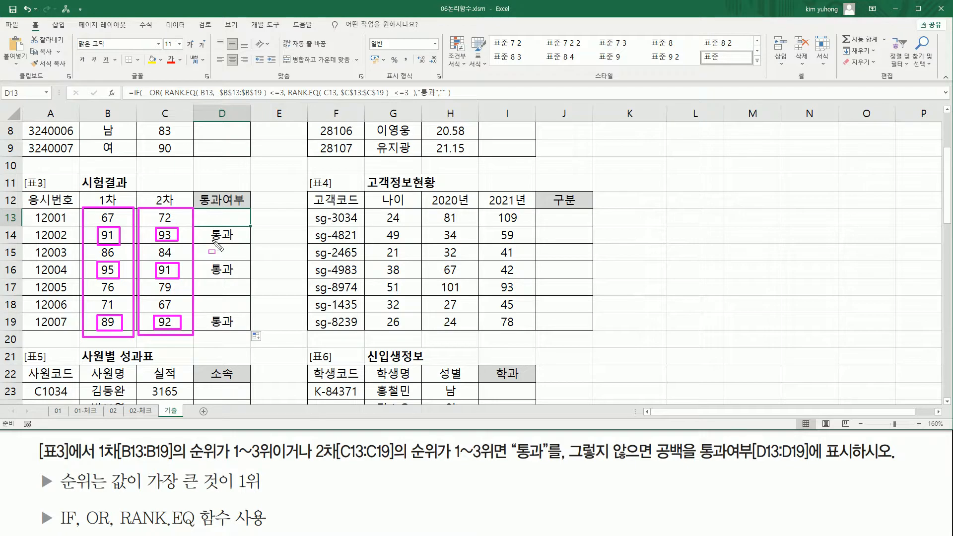
{"action": "left_click_drag", "start_coordinate": [211, 240], "coordinate": [237, 240]}
{"action": "left_click_drag", "start_coordinate": [210, 276], "coordinate": [232, 276]}
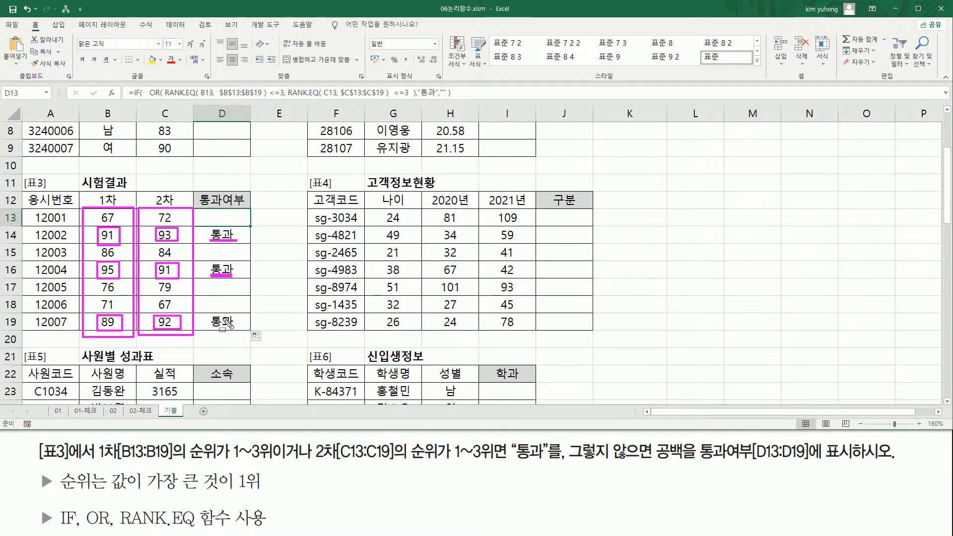
{"action": "left_click_drag", "start_coordinate": [210, 329], "coordinate": [236, 330]}
{"action": "key", "text": "Escape"}
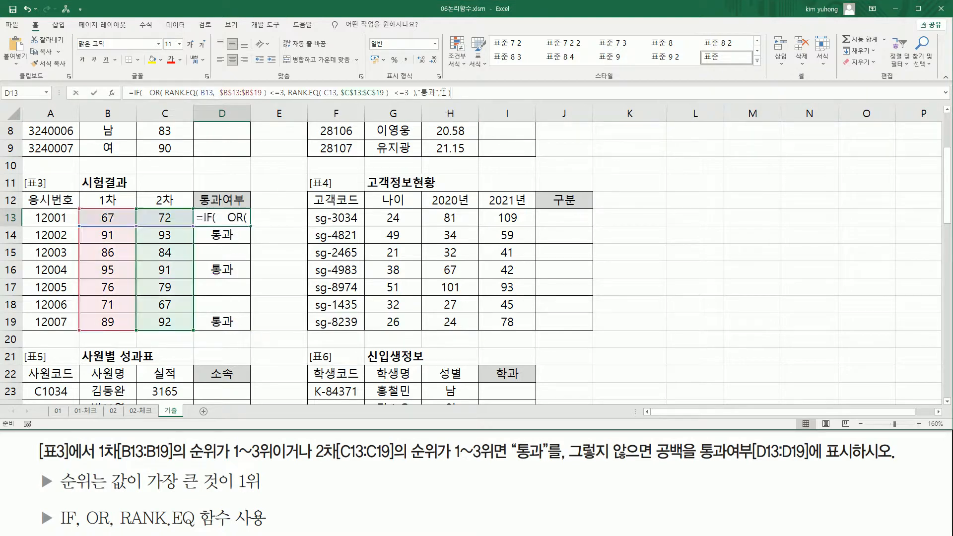
Write =IF( OR( RANK.EQ( B13, $B$13:$B$19 ) <=3 , RANK.EQ( C13, $C$13:$C$19 ) <=3 ) , "통과" , "" ) as text in row 20 under 표3
{"action": "left_click", "coordinate": [63, 343]}
{"action": "type", "text": "=IF( OR( RANK.EQ( B13, $B$13:$B$19 ) <=3, RANK.EQ( C13, $C$13:$C$19 ) <=3 ),\"통과\",\"\" )"}
{"action": "key", "text": "Return"}
{"action": "left_click", "coordinate": [60, 340]}
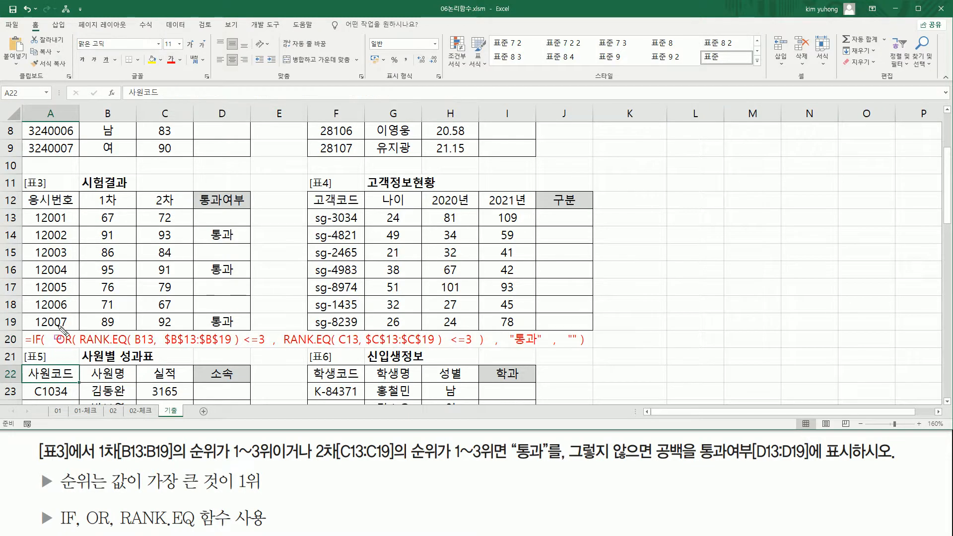
Review the row 20 formula note, examining the OR condition, its two RANK.EQ comparisons with <=3, and the true and false results
{"action": "mouse_move", "coordinate": [54, 321]}
{"action": "left_mouse_down"}
{"action": "mouse_move", "coordinate": [221, 357]}
{"action": "mouse_move", "coordinate": [491, 358]}
{"action": "left_mouse_up"}
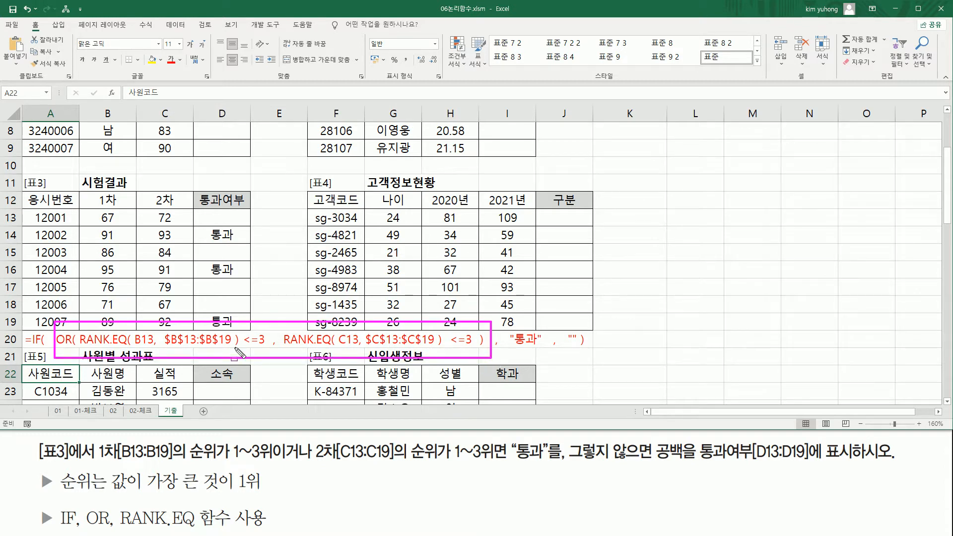
{"action": "left_click_drag", "start_coordinate": [512, 346], "coordinate": [576, 346]}
{"action": "key", "text": "Escape"}
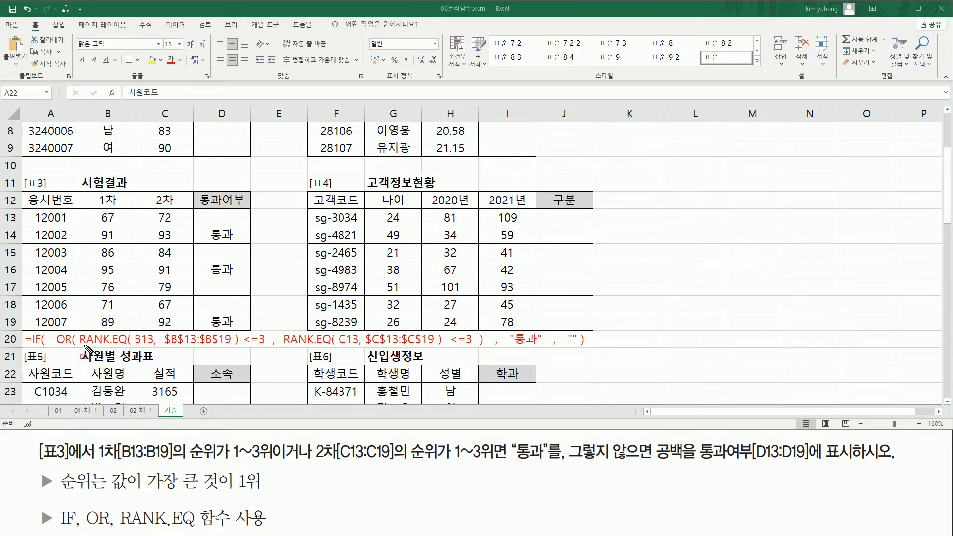
{"action": "left_click_drag", "start_coordinate": [81, 346], "coordinate": [476, 347]}
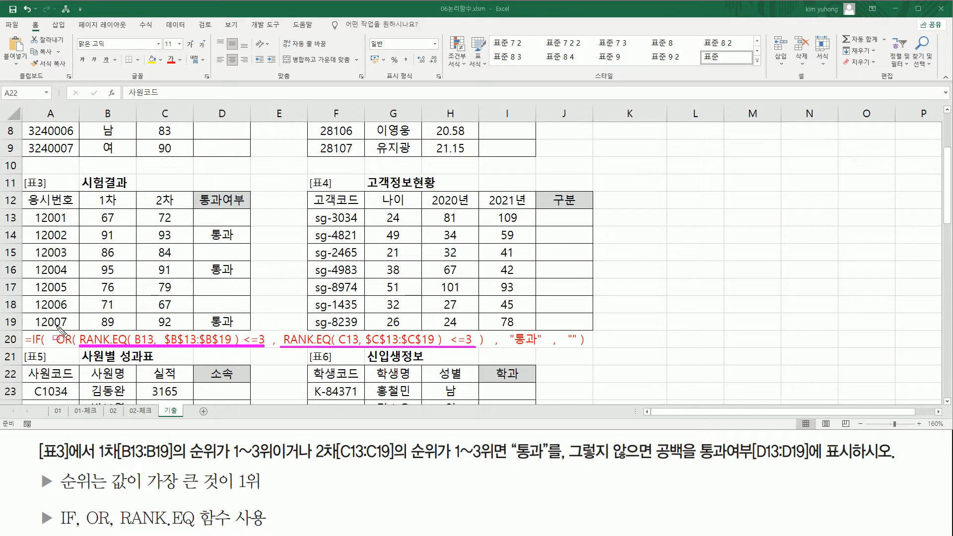
{"action": "mouse_move", "coordinate": [53, 322]}
{"action": "left_mouse_down"}
{"action": "mouse_move", "coordinate": [116, 353]}
{"action": "mouse_move", "coordinate": [489, 355]}
{"action": "left_mouse_up"}
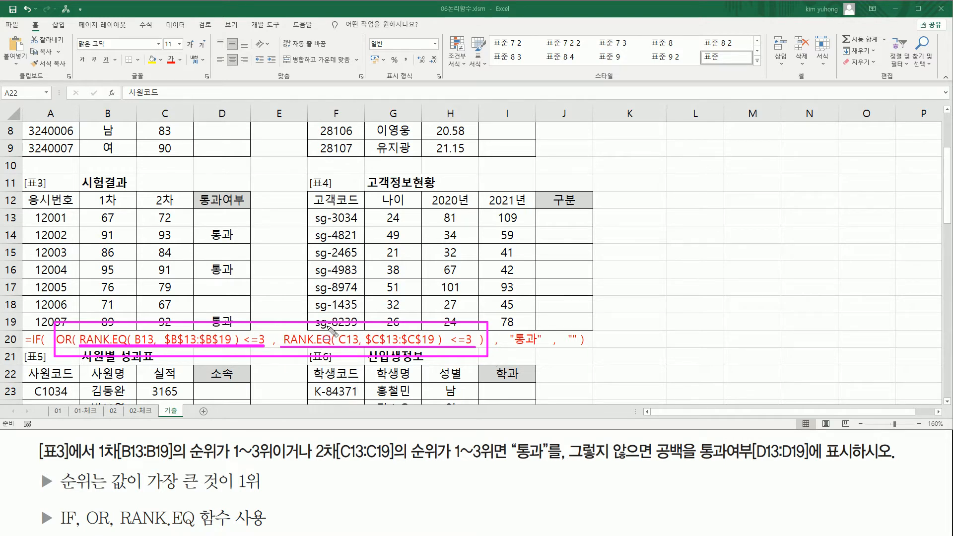
{"action": "left_click_drag", "start_coordinate": [243, 327], "coordinate": [269, 351]}
{"action": "left_click_drag", "start_coordinate": [450, 326], "coordinate": [476, 349]}
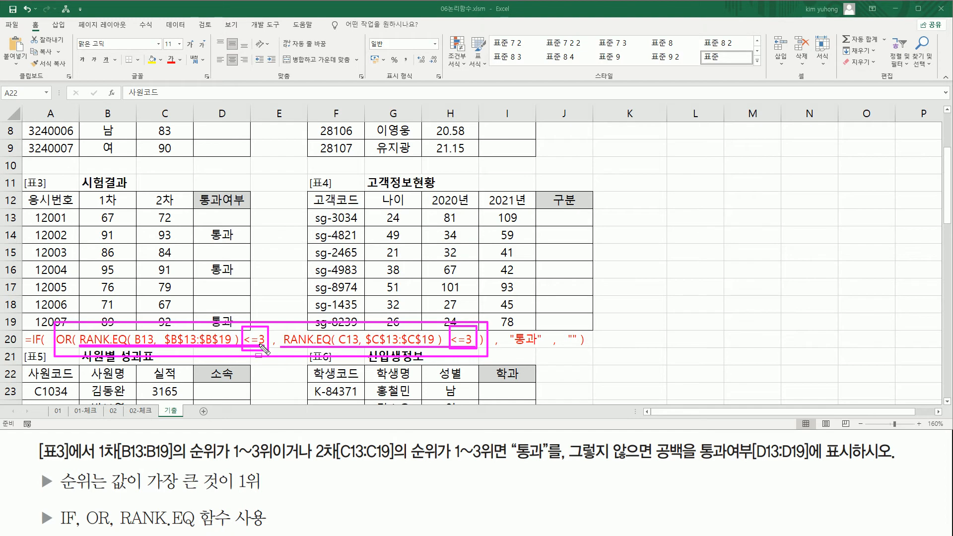
{"action": "key", "text": "Escape"}
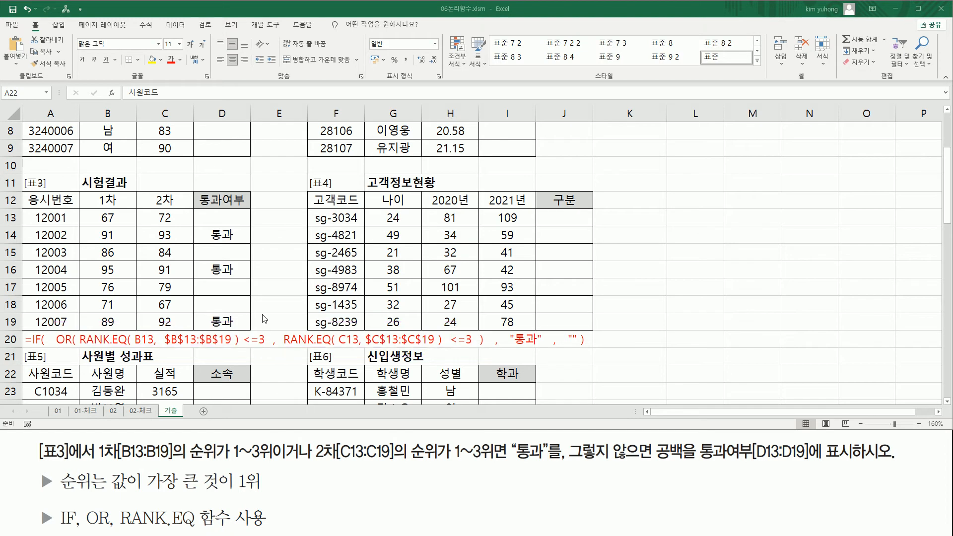